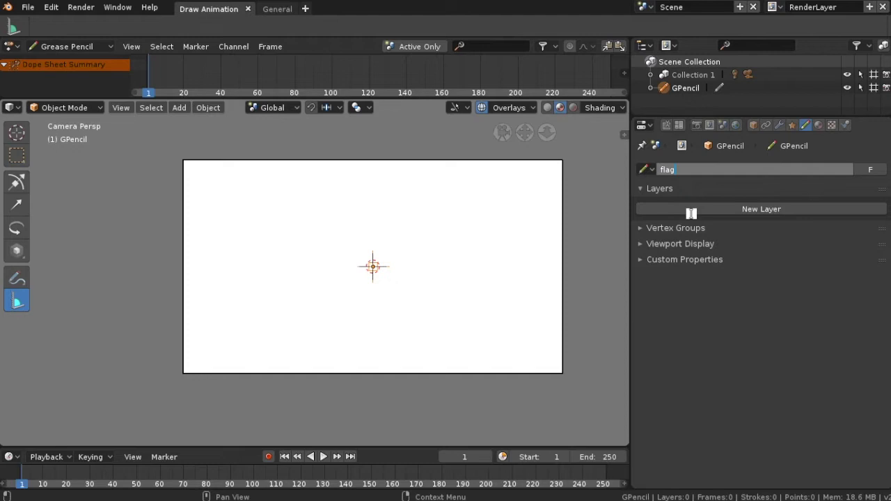
- Name the GPencil object's Grease Pencil data block 'flag'
key(Return)
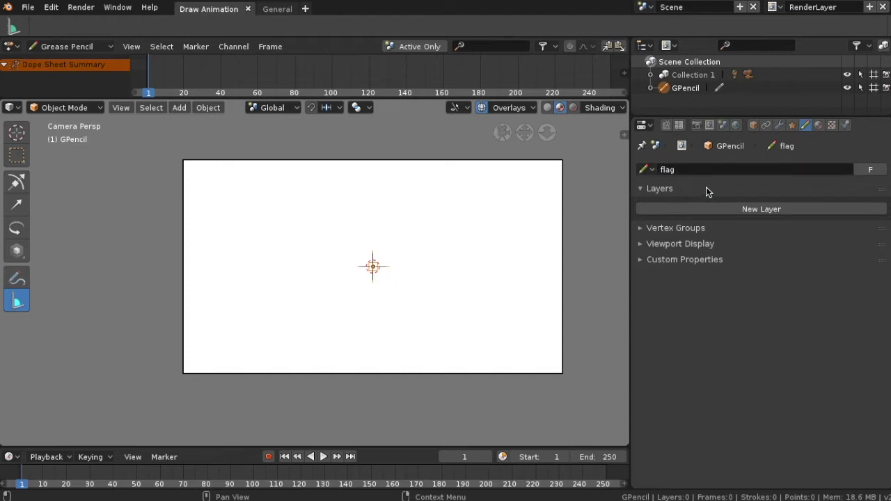
- Add a new layer and rename GP_Layer to 'sketch'
click(769, 213)
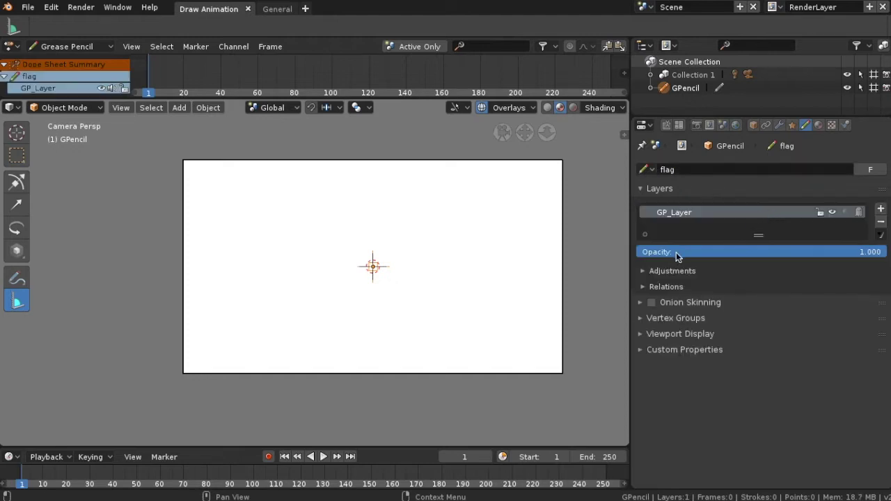
click(694, 209)
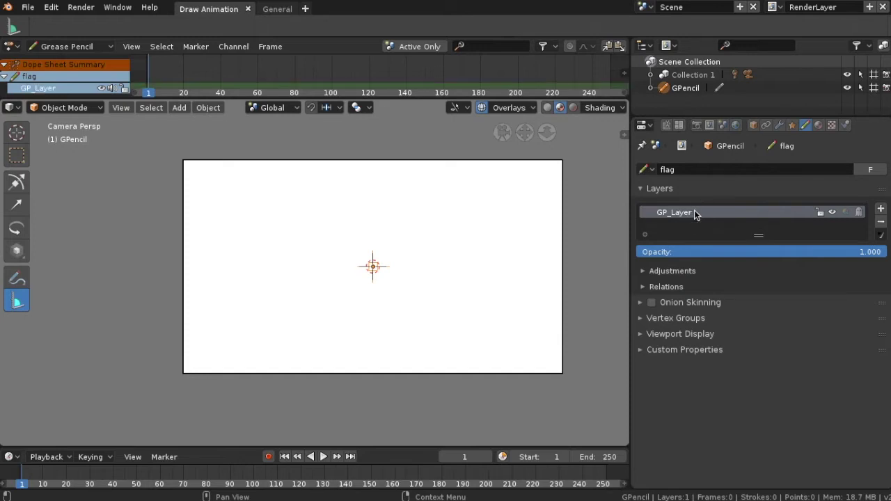
double_click(694, 212)
text(s)
key(Return)
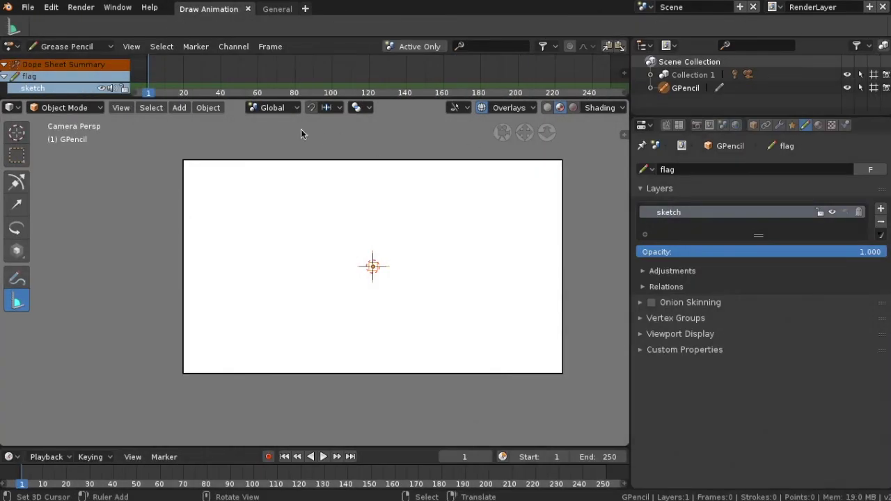
- Switch to Draw mode with a pencil brush, widen the viewport and frame the camera view
click(101, 109)
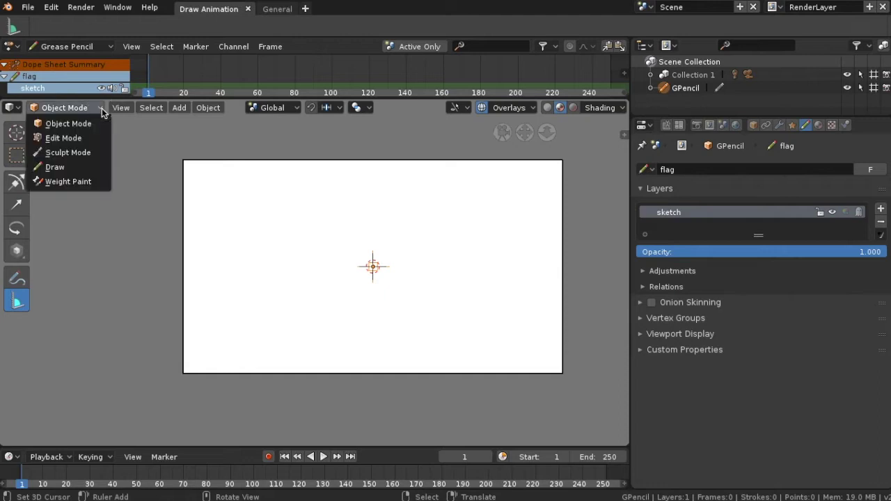
click(55, 168)
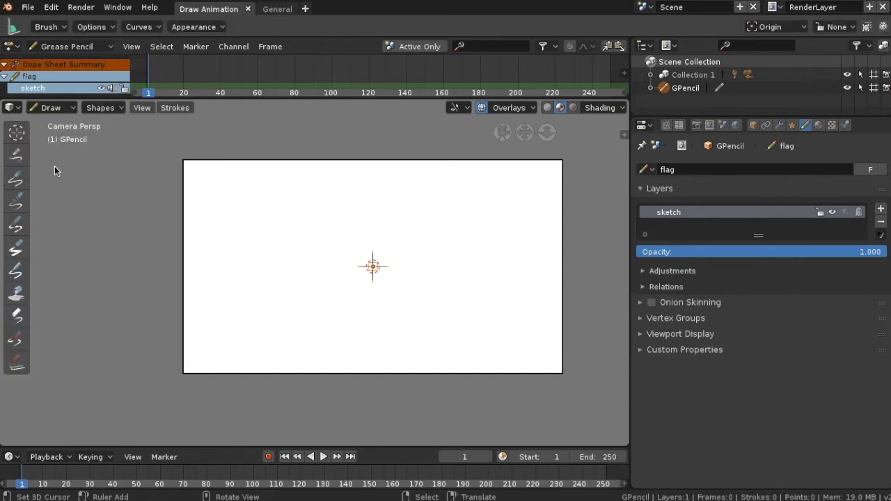
click(22, 162)
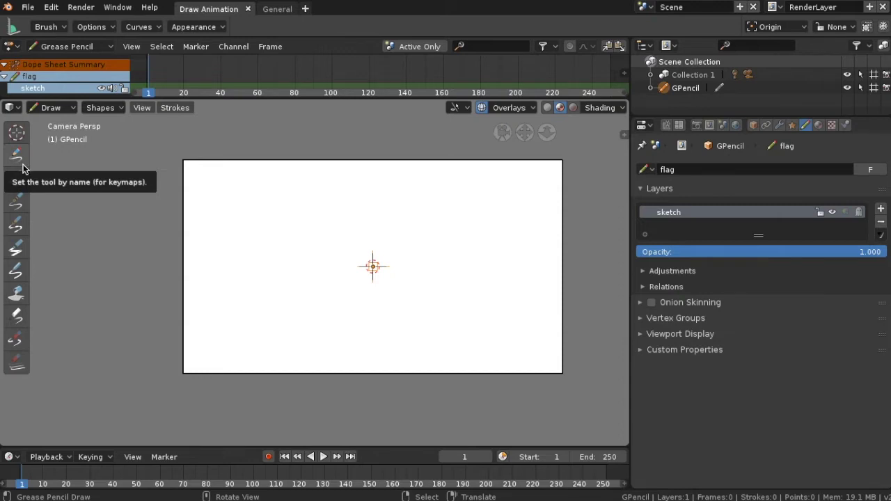
click(18, 181)
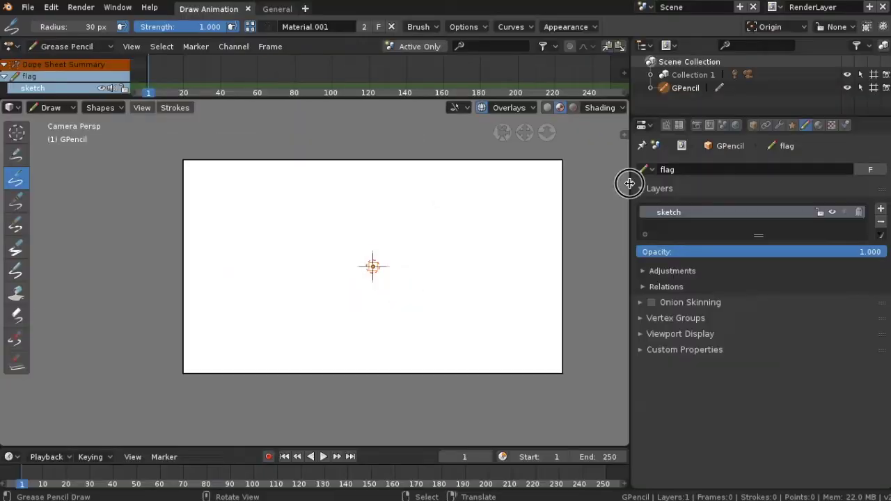
drag(629, 183, 792, 180)
key(Home)
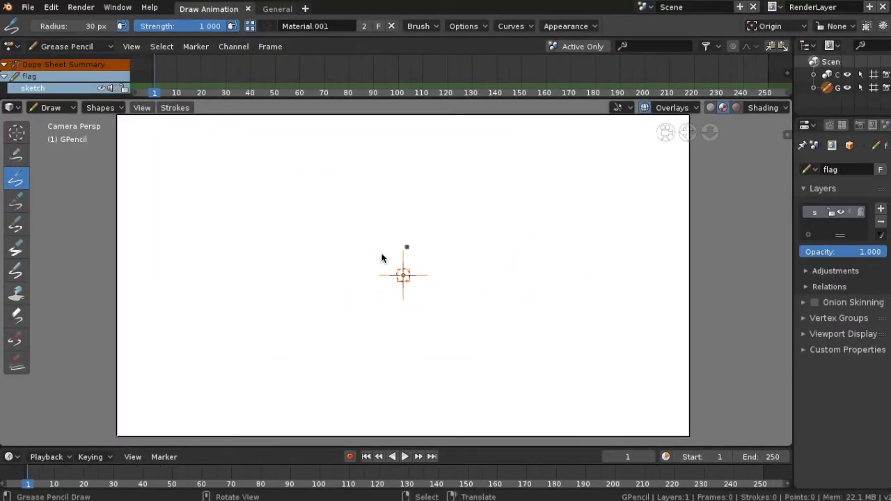
- Sketch the round finial and the tall pole running down from it
mouse_move(352, 153)
mouse_down()
mouse_move(360, 137)
mouse_move(362, 164)
mouse_move(365, 143)
mouse_move(369, 162)
mouse_move(372, 152)
mouse_move(355, 139)
mouse_move(373, 428)
mouse_up()
mouse_move(367, 161)
mouse_down()
mouse_move(385, 428)
mouse_move(369, 176)
mouse_move(369, 231)
mouse_up()
mouse_move(358, 155)
mouse_down()
mouse_move(353, 164)
mouse_move(380, 161)
mouse_up()
mouse_move(365, 159)
mouse_down()
mouse_move(354, 176)
mouse_move(390, 163)
mouse_move(363, 169)
mouse_move(378, 189)
mouse_move(356, 206)
mouse_move(365, 213)
mouse_move(382, 200)
mouse_up()
- Sketch the upper and lower knot bands with their ribbon ends
drag(354, 211, 380, 198)
drag(356, 209, 379, 195)
mouse_move(358, 198)
mouse_down()
mouse_move(380, 202)
mouse_move(398, 170)
mouse_move(392, 177)
mouse_move(415, 170)
mouse_move(411, 179)
mouse_up()
drag(369, 206, 384, 196)
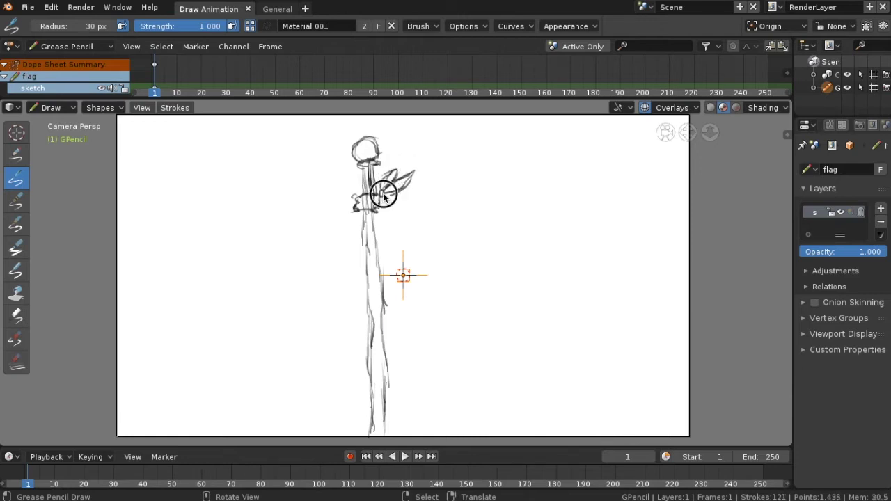
mouse_move(351, 349)
mouse_down()
mouse_move(360, 344)
mouse_move(369, 358)
mouse_move(362, 366)
mouse_move(394, 358)
mouse_move(367, 373)
mouse_move(392, 362)
mouse_move(397, 369)
mouse_up()
mouse_move(387, 365)
mouse_down()
mouse_move(394, 386)
mouse_move(391, 363)
mouse_up()
drag(392, 363, 403, 369)
mouse_move(402, 369)
mouse_down()
mouse_move(411, 374)
mouse_move(397, 368)
mouse_move(400, 387)
mouse_move(418, 373)
mouse_up()
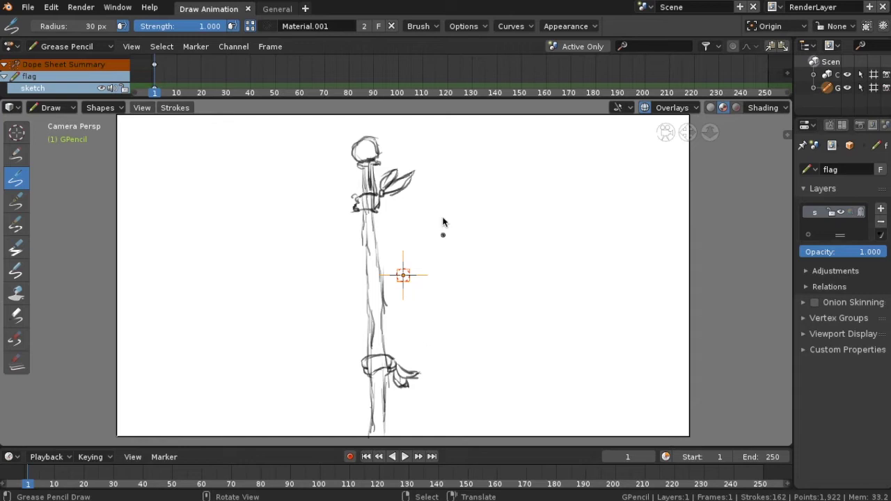
- Draw the flag's wavy outline and reinforce the pole down to the bottom edge
mouse_move(424, 203)
mouse_down()
mouse_move(566, 233)
mouse_move(651, 211)
mouse_move(610, 289)
mouse_move(450, 352)
mouse_up()
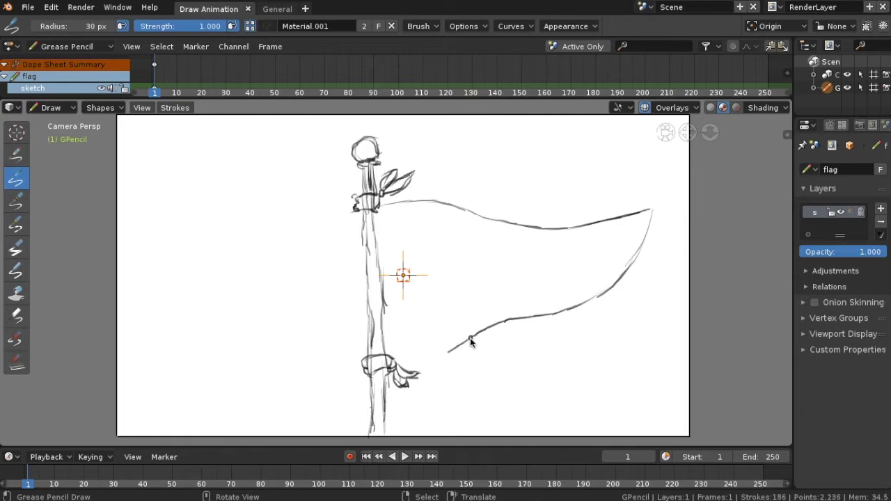
drag(374, 206, 383, 282)
drag(380, 227, 384, 345)
drag(368, 209, 371, 292)
drag(364, 245, 369, 314)
mouse_move(362, 207)
mouse_down()
mouse_move(369, 314)
mouse_move(370, 296)
mouse_up()
drag(371, 380, 376, 443)
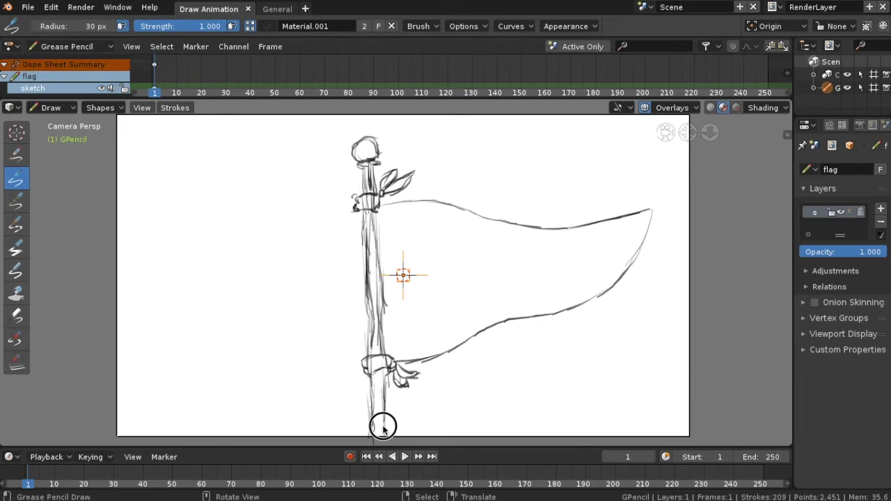
- Sketch the hanging flag fabric and strengthen its top, right and bottom edges
mouse_move(382, 209)
mouse_down()
mouse_move(397, 269)
mouse_move(402, 362)
mouse_up()
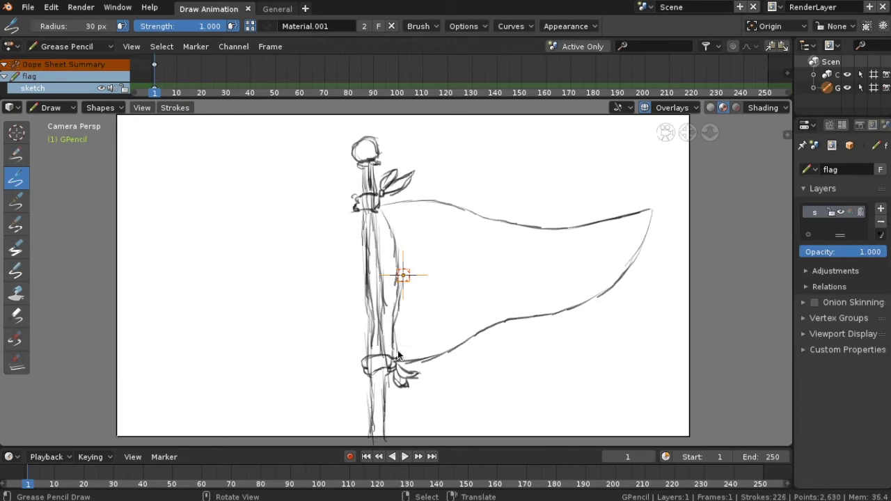
drag(383, 204, 435, 200)
drag(651, 212, 620, 267)
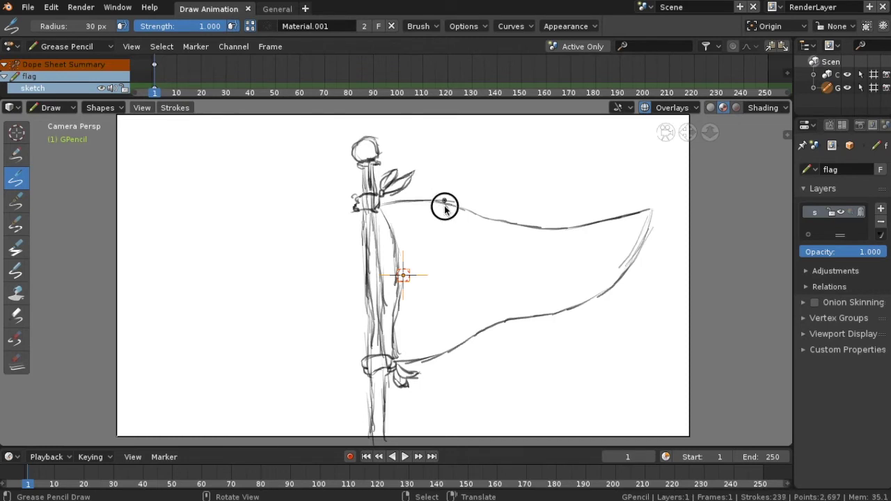
drag(450, 207, 456, 209)
drag(541, 319, 553, 312)
- Zoom in and erase stray bits of the flag's edge strokes
scroll(627, 369, up, 3)
scroll(411, 327, up, 2)
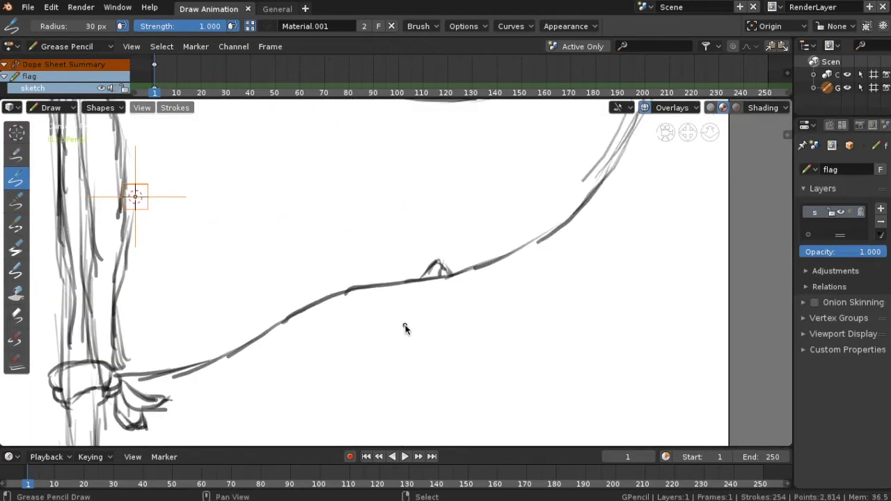
scroll(598, 315, up, 2)
mouse_move(606, 310)
ctrl+mouse_down()
mouse_move(617, 303)
mouse_move(578, 309)
mouse_move(626, 305)
mouse_move(569, 290)
ctrl+mouse_up()
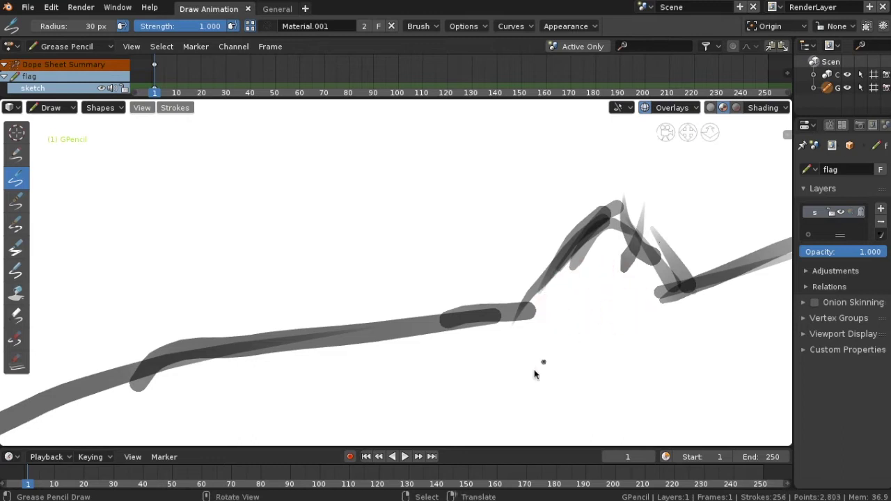
scroll(378, 282, down, 3)
scroll(378, 283, down, 3)
scroll(354, 284, down, 1)
scroll(396, 258, up, 4)
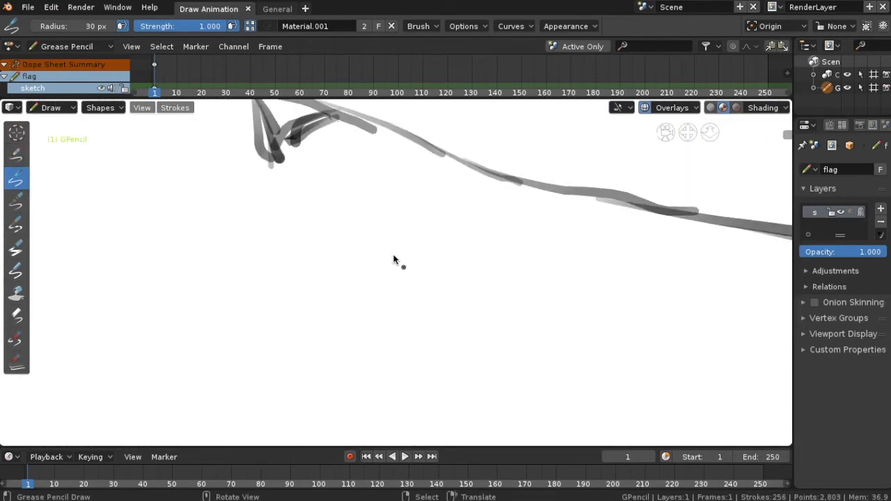
scroll(535, 375, up, 1)
mouse_move(488, 213)
ctrl+mouse_down()
mouse_move(453, 234)
mouse_move(487, 245)
ctrl+mouse_up()
scroll(432, 210, down, 3)
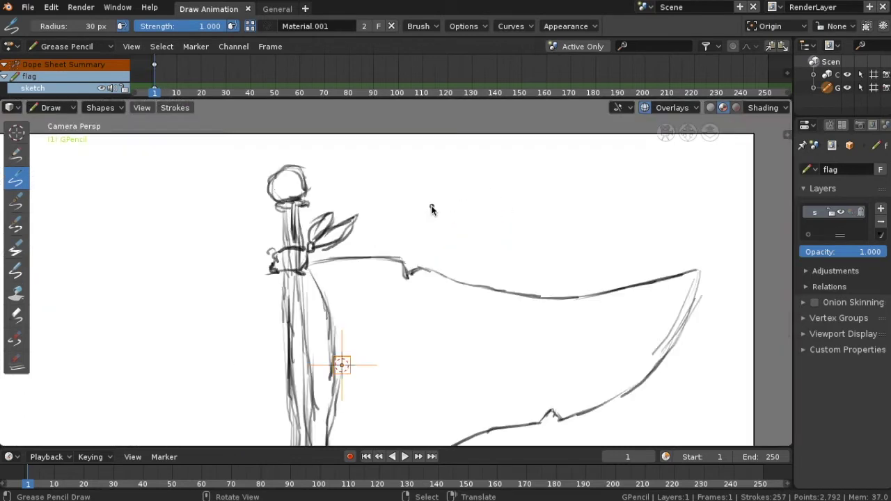
scroll(432, 204, down, 1)
right_click(654, 371)
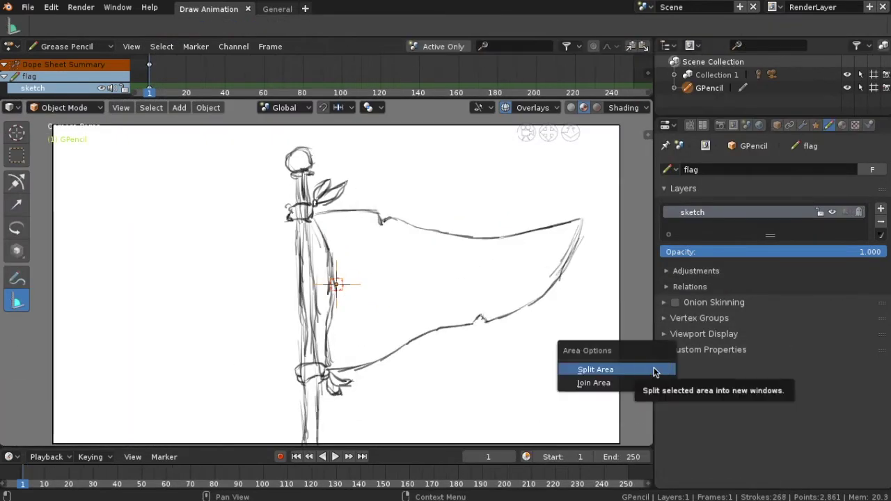
- Split the properties area in two and make the lower editor taller
click(605, 370)
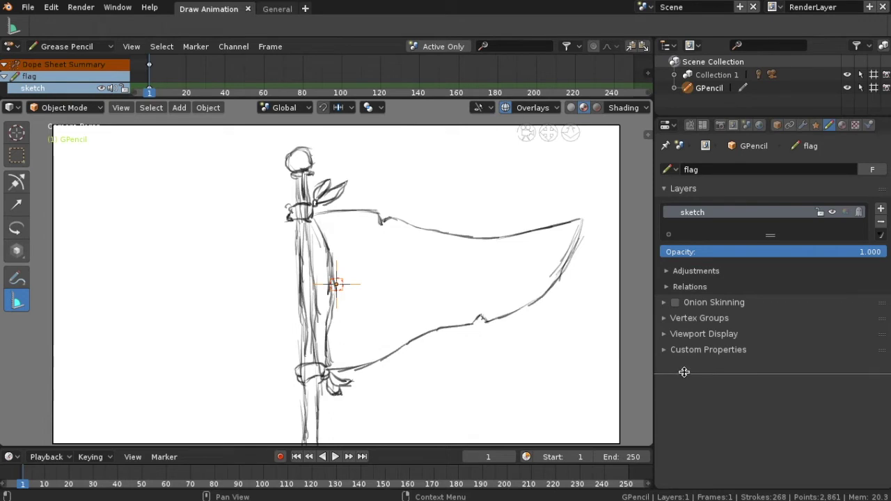
click(683, 369)
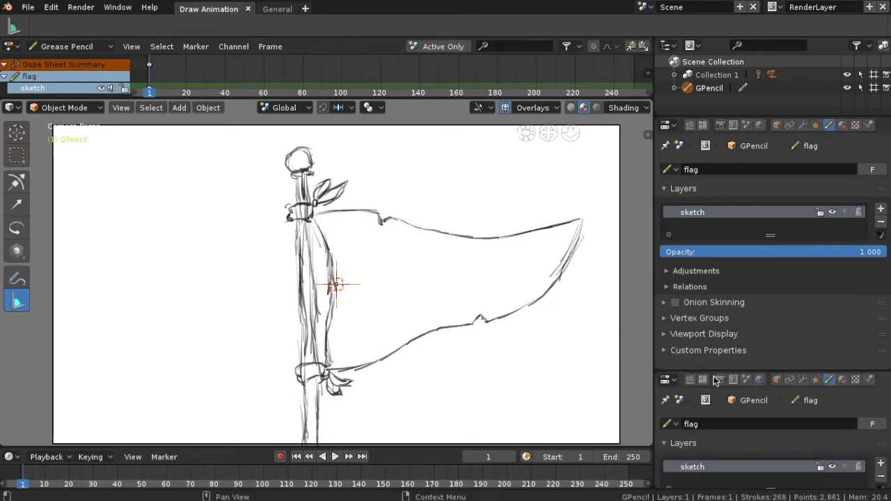
drag(716, 370, 724, 313)
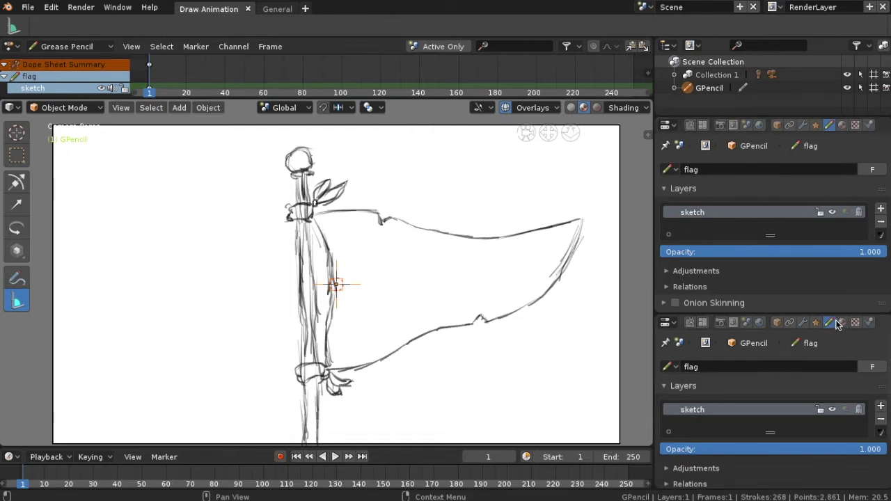
- Open Material.001 in the lower editor, enlarge its slot list, and reveal Stroke and Fill
click(843, 323)
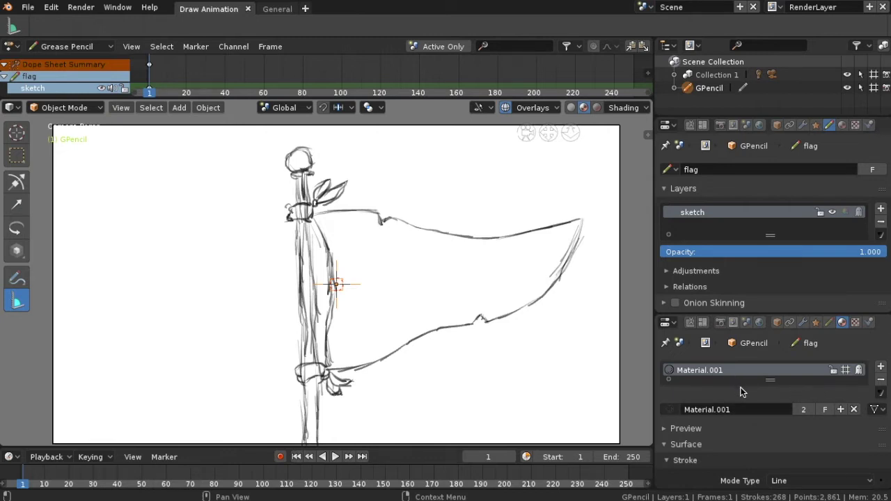
click(771, 381)
mouse_move(771, 381)
mouse_down()
mouse_move(761, 450)
mouse_move(761, 433)
mouse_up()
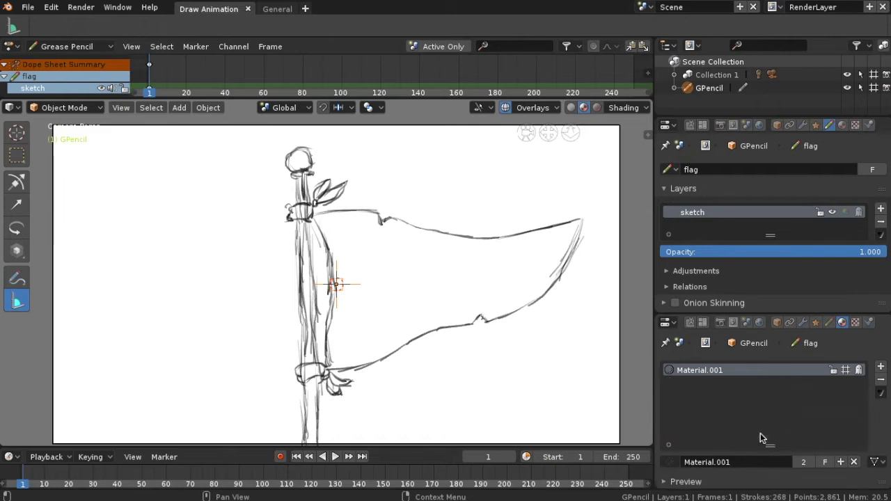
click(714, 376)
click(701, 374)
scroll(771, 401, down, 5)
scroll(773, 369, down, 3)
scroll(794, 383, down, 2)
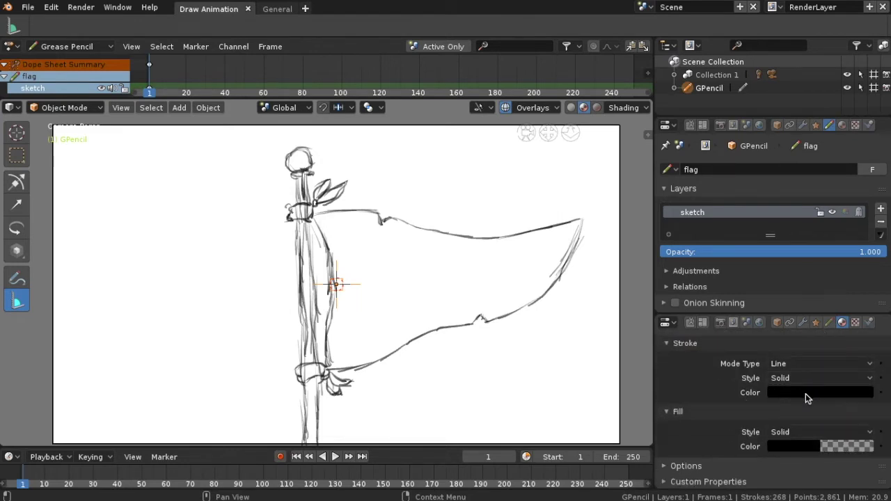
- Set Material.001's stroke colour to red-orange (R 0.687, G 0.203, B 0.089)
click(807, 398)
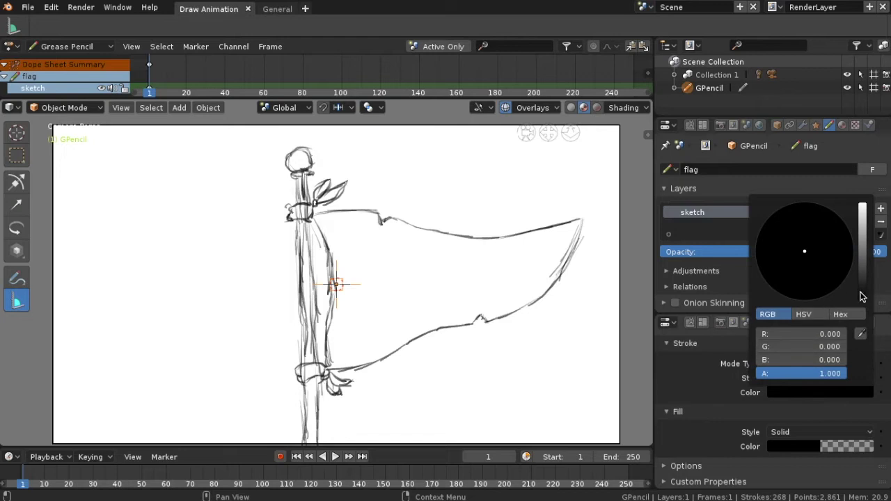
click(863, 300)
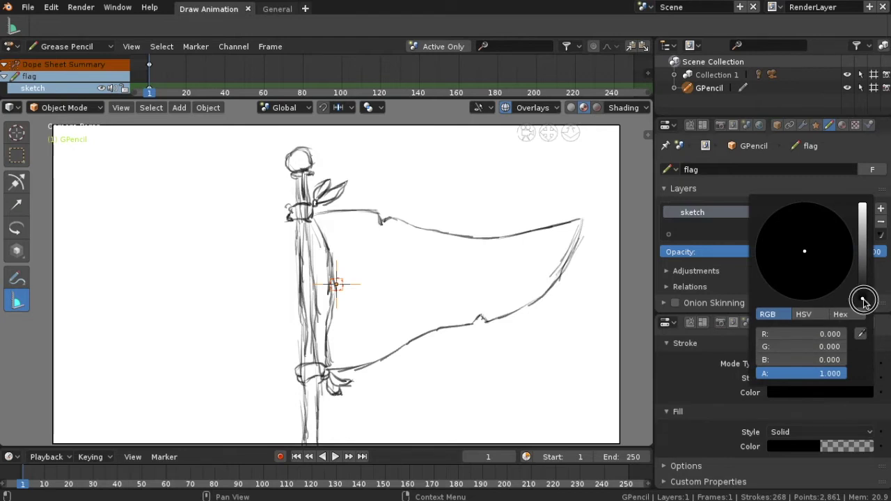
mouse_move(864, 300)
mouse_down()
mouse_move(863, 213)
mouse_move(863, 234)
mouse_up()
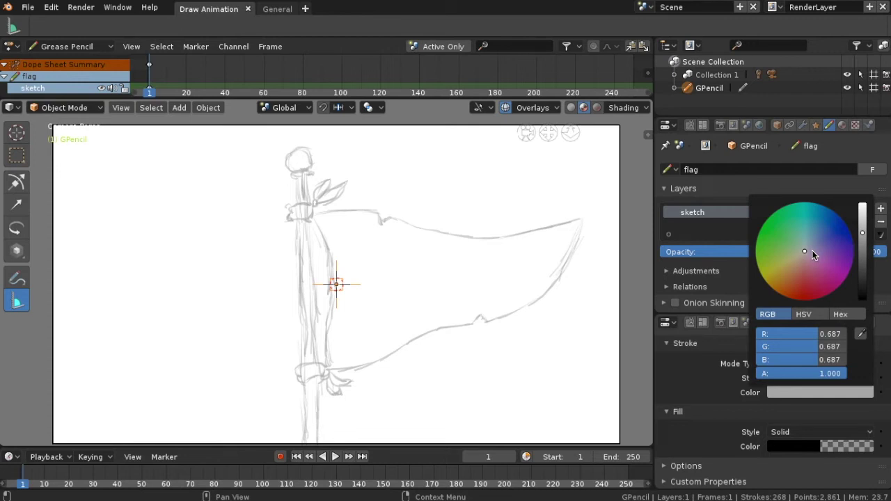
drag(803, 252, 797, 293)
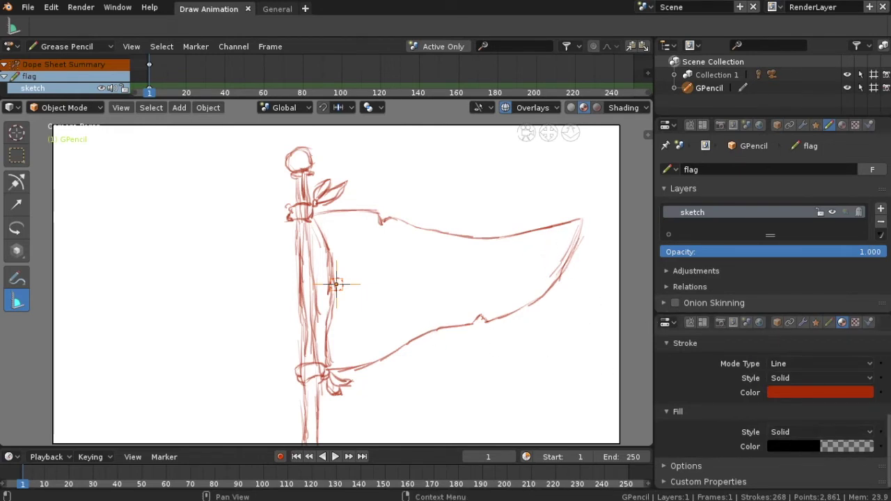
- Enlarge the Layers list so it shows more rows
scroll(786, 376, up, 5)
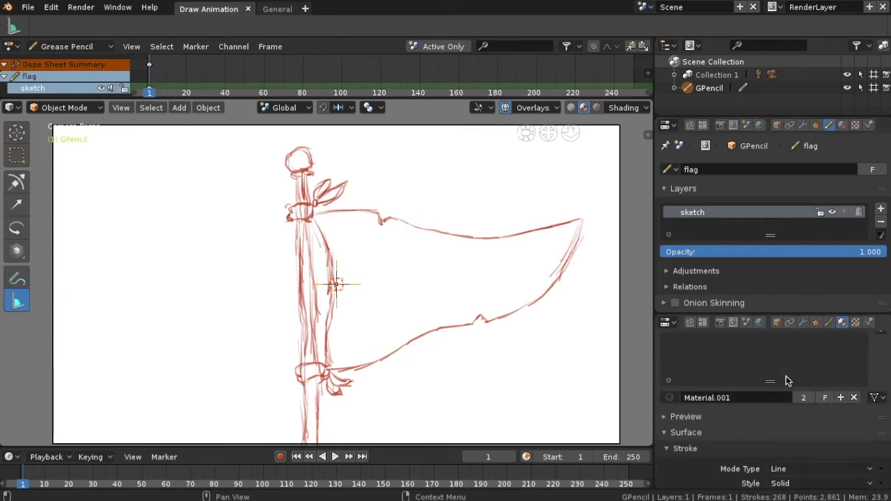
scroll(743, 391, down, 1)
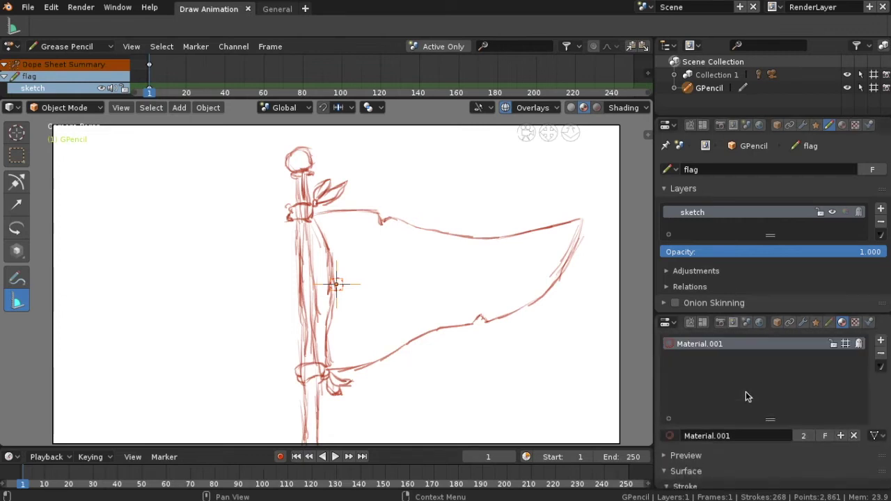
drag(765, 420, 790, 411)
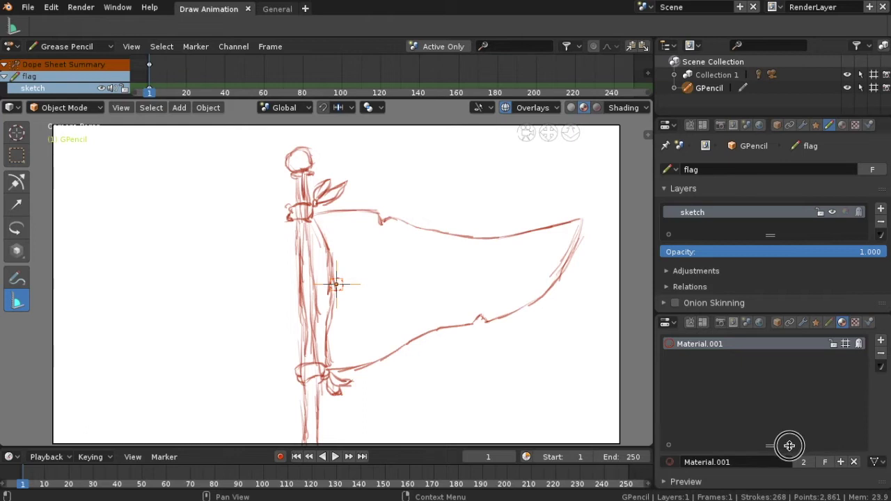
scroll(788, 417, down, 6)
scroll(789, 422, up, 6)
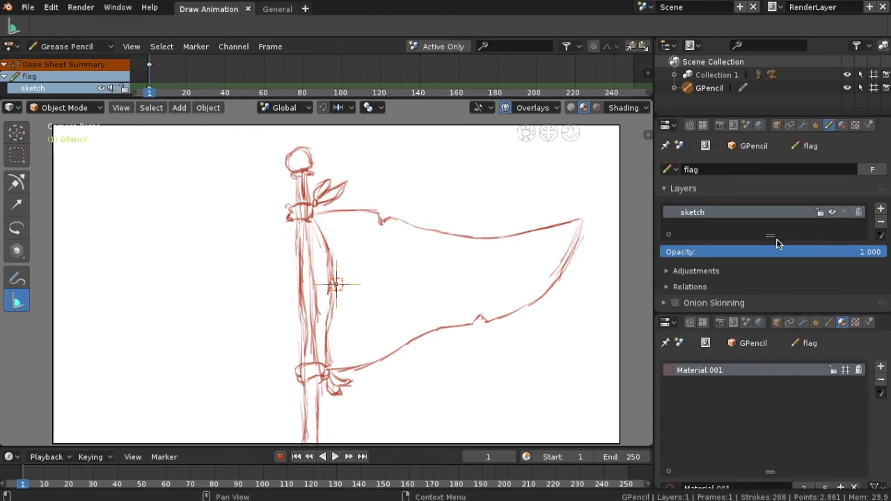
drag(772, 235, 768, 281)
scroll(767, 280, down, 3)
scroll(773, 276, up, 3)
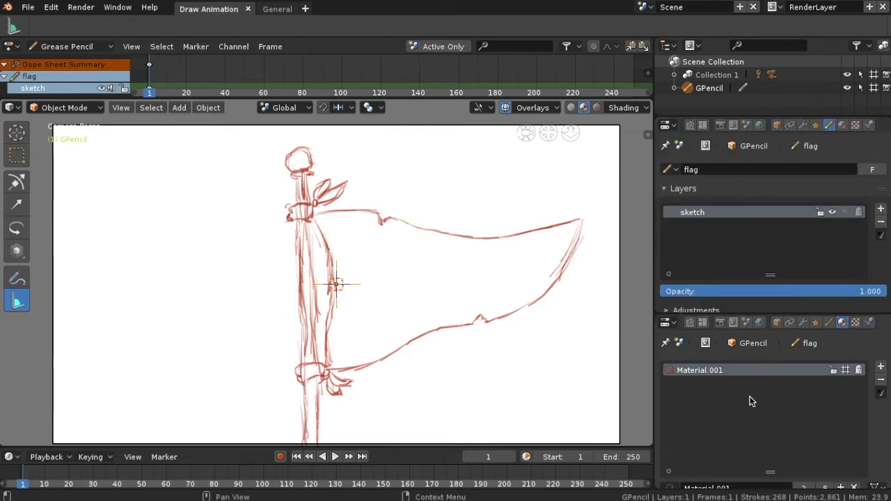
- Rename the material Material.001 to 'red'
double_click(708, 371)
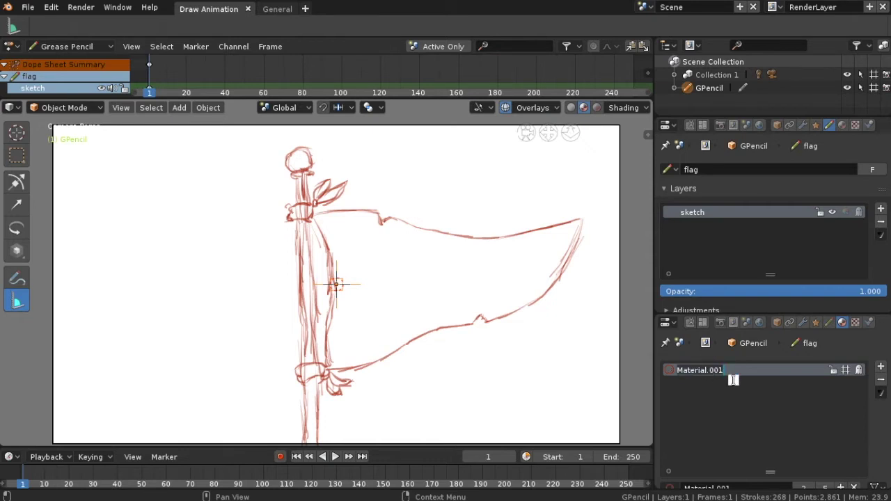
key(ctrl+a)
key(BackSpace)
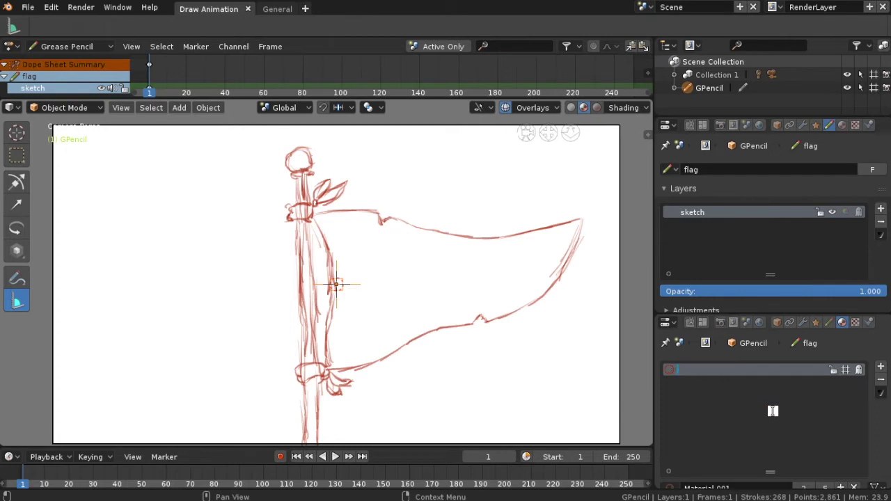
text(red)
key(Return)
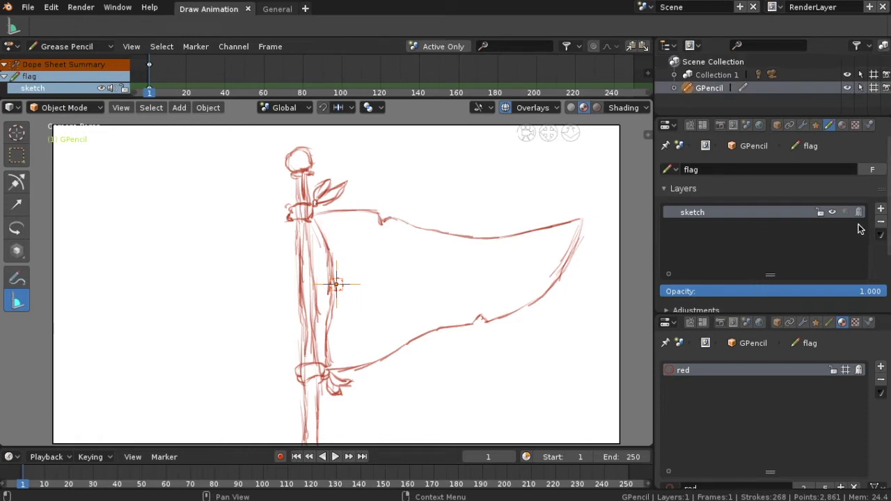
- Add a second layer named 'lines' and switch back into Draw mode
click(881, 210)
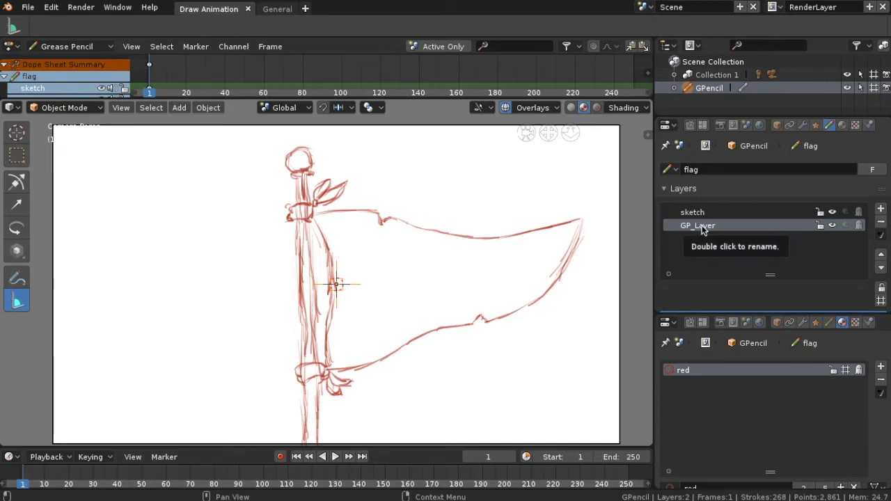
double_click(702, 230)
key(BackSpace)
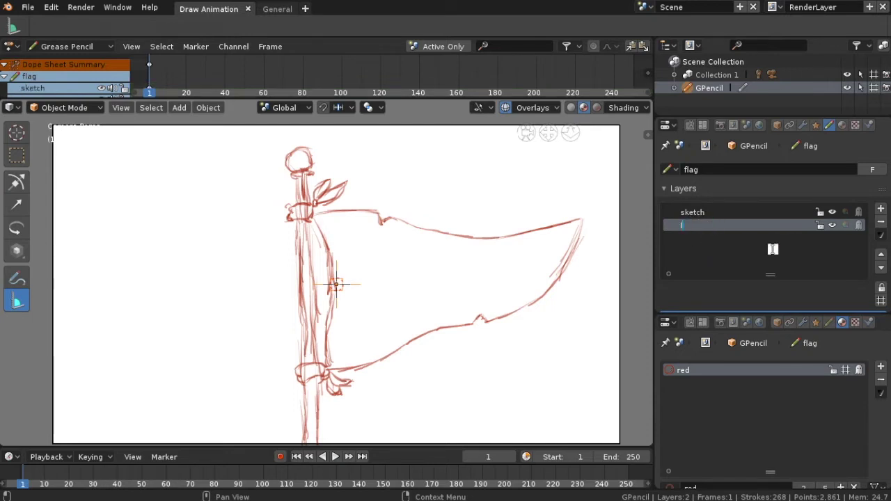
text(lines)
key(Return)
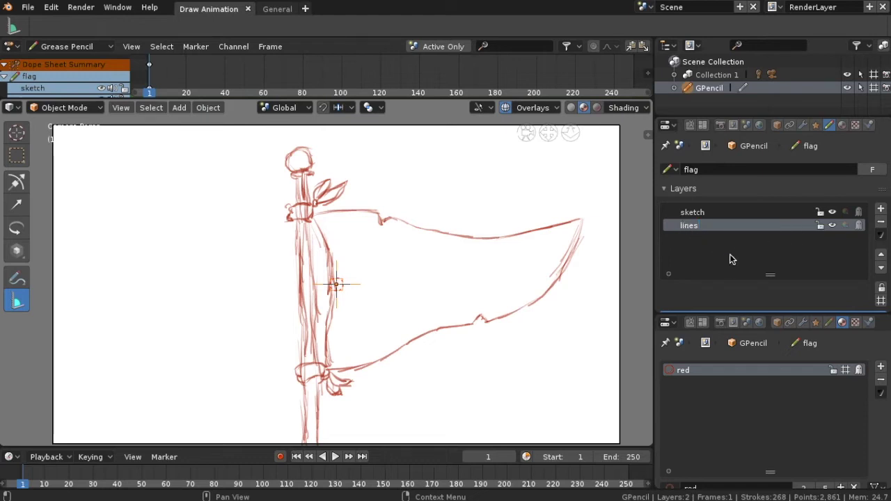
key(ctrl+Tab)
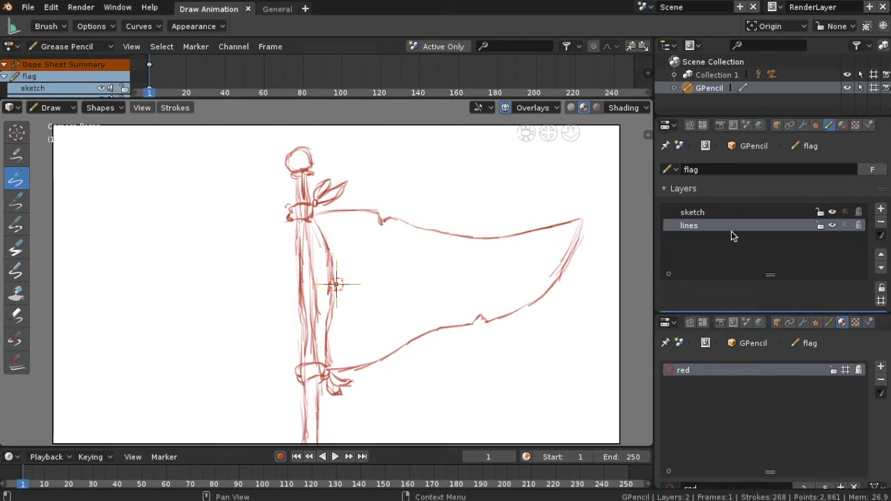
- Lock the sketch layer and create a new material in a fresh material slot
click(821, 213)
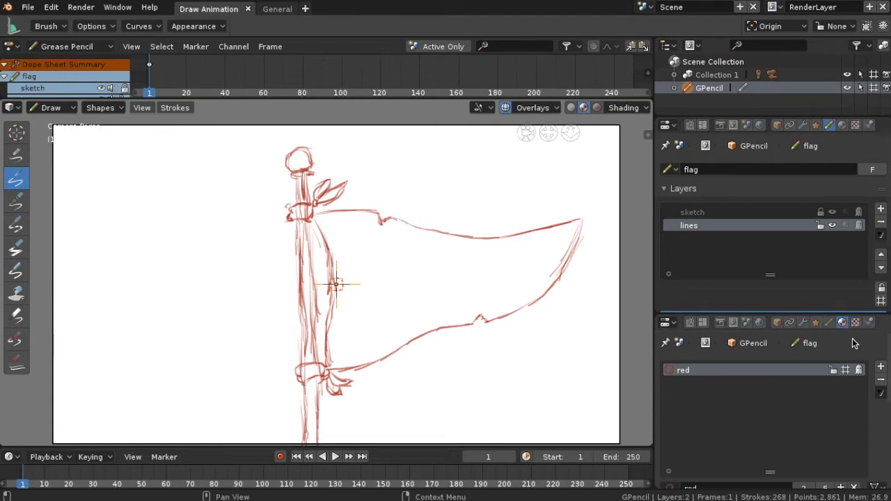
click(881, 367)
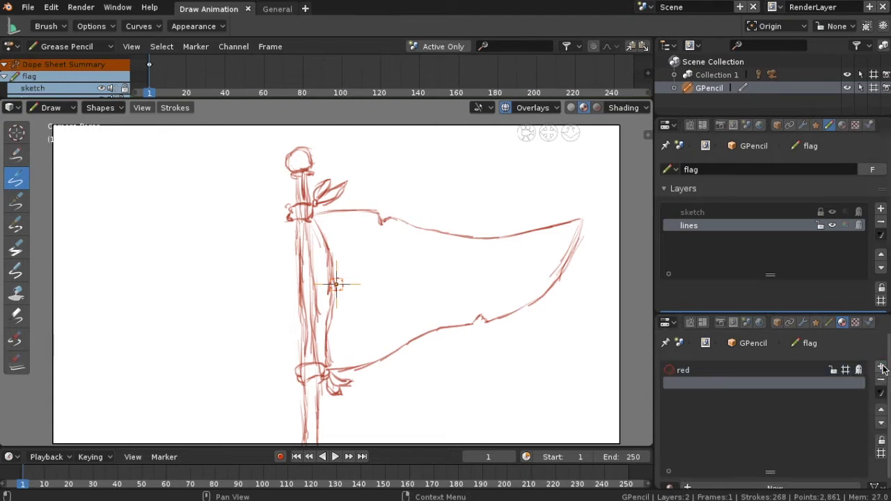
scroll(717, 390, down, 1)
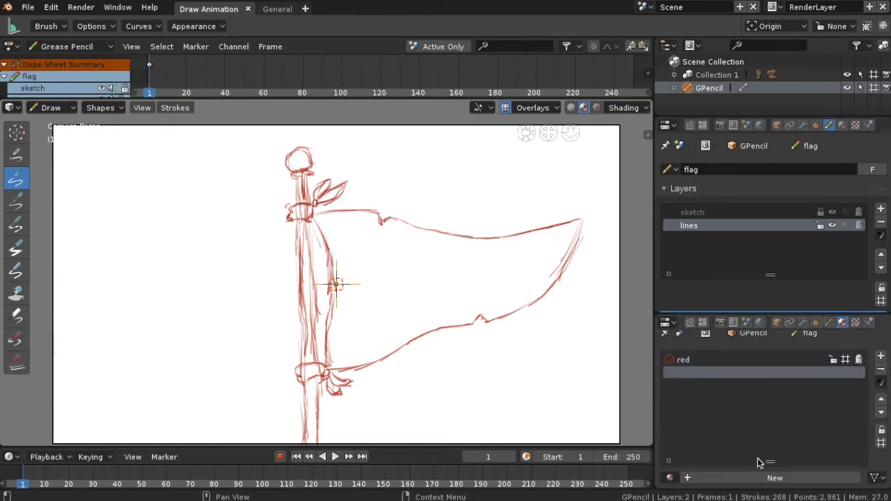
scroll(731, 433, up, 1)
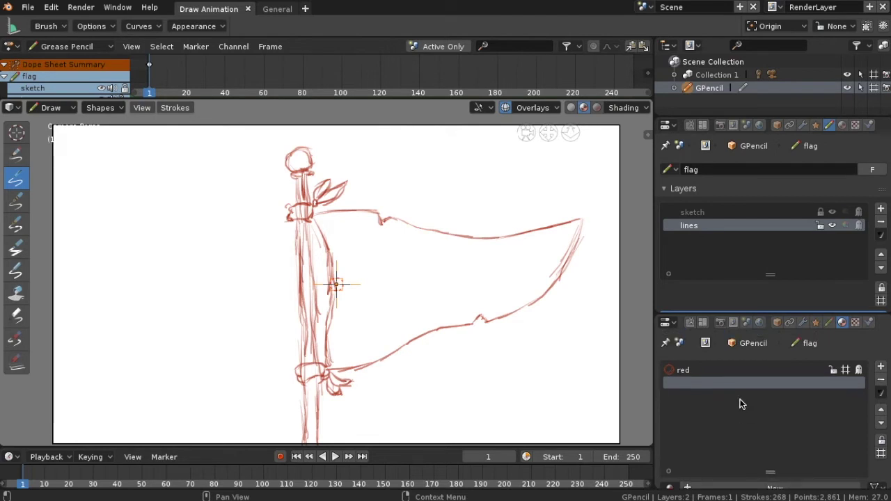
scroll(745, 439, down, 1)
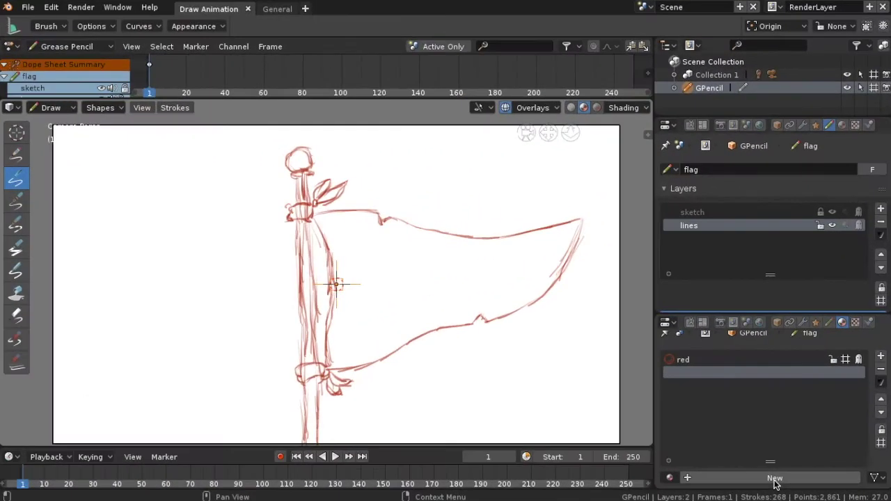
click(774, 477)
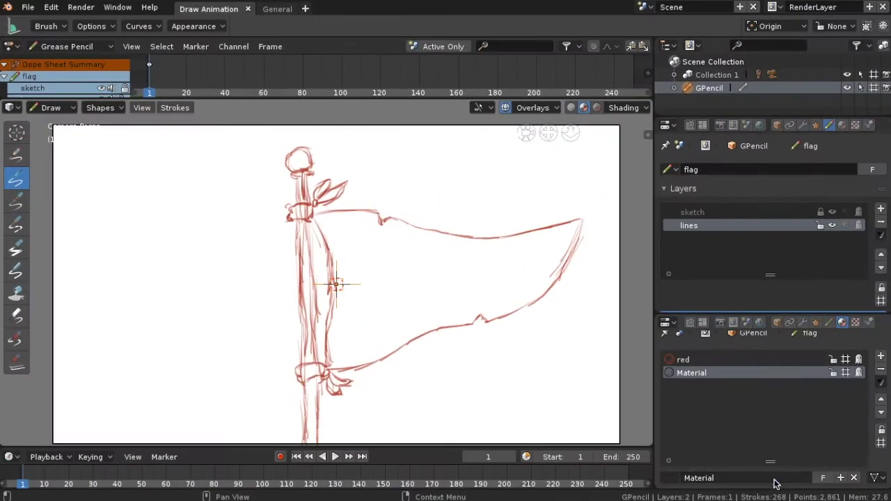
- Rename the new material to black_stroke
double_click(693, 374)
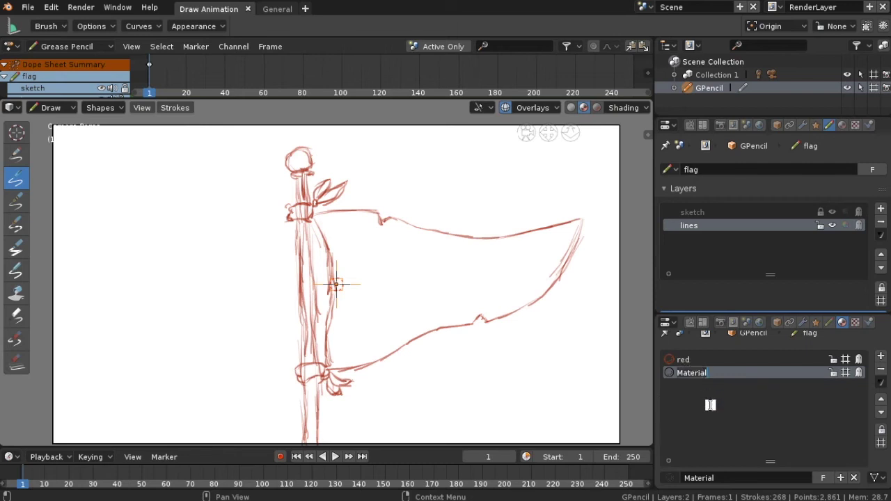
text(B)
key(BackSpace)
text(ack_stroke)
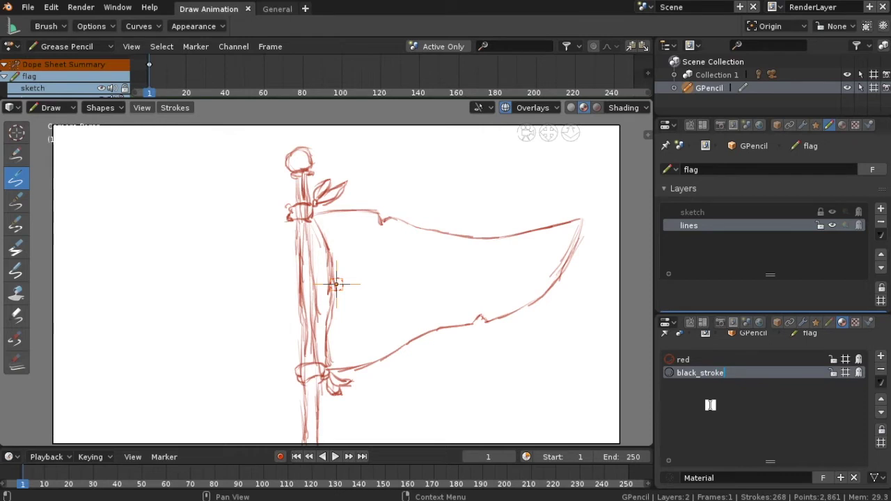
key(Return)
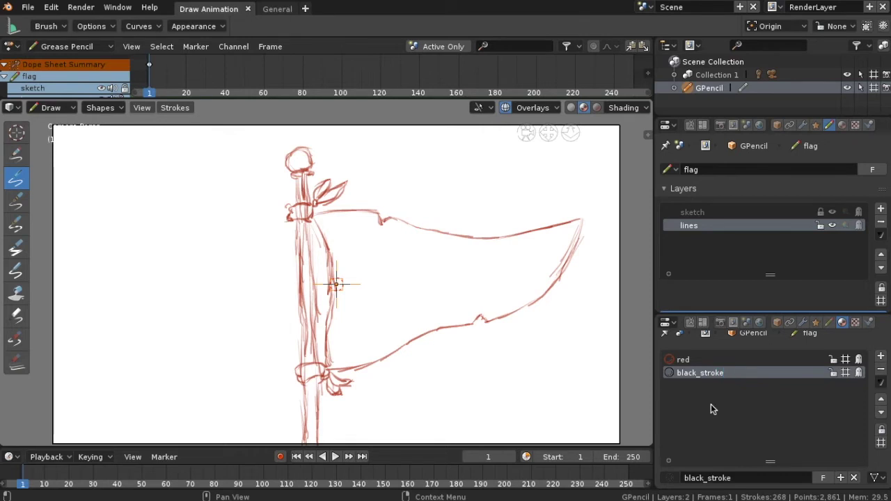
scroll(719, 401, down, 4)
scroll(719, 401, down, 3)
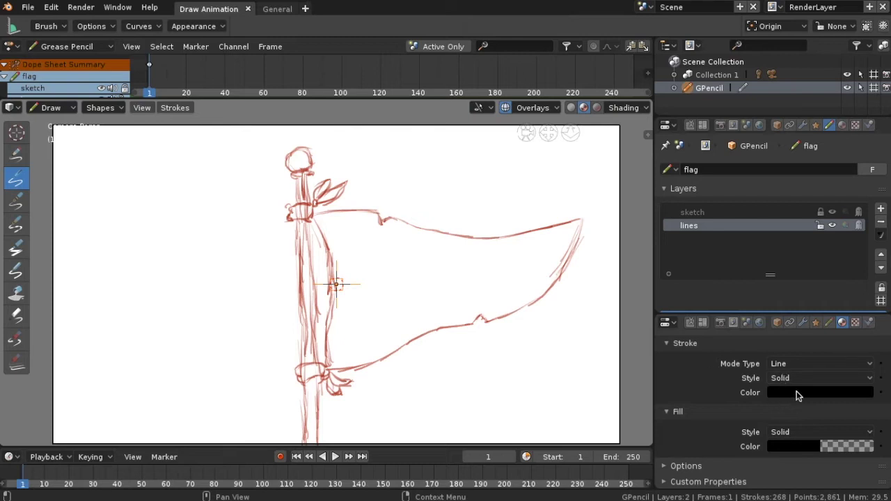
scroll(759, 376, up, 3)
scroll(752, 360, up, 4)
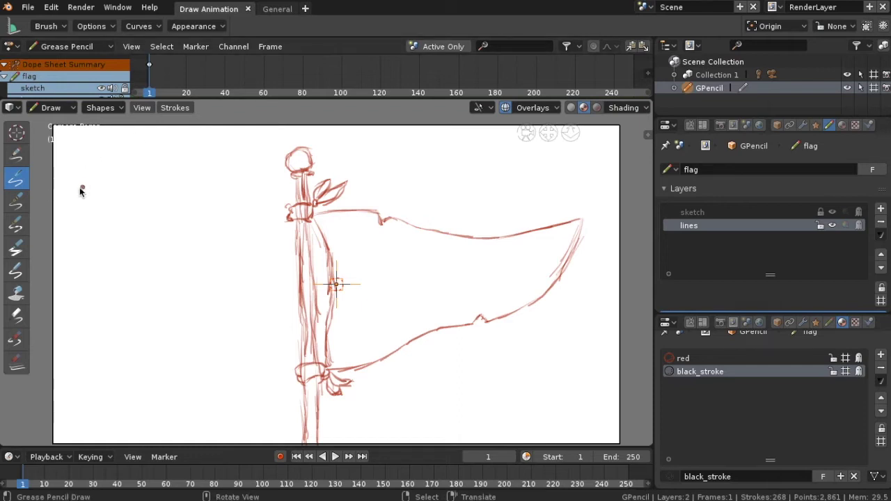
- Switch to the Ink brush and assign it the black_stroke material
click(17, 203)
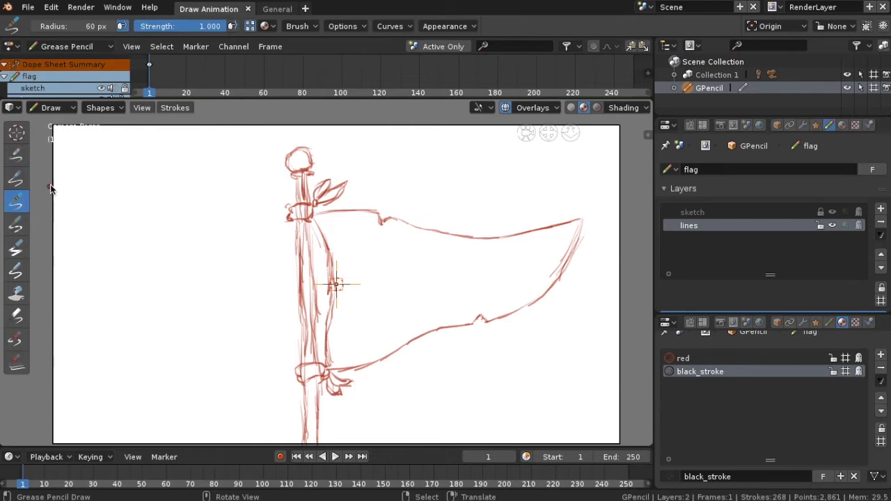
click(265, 26)
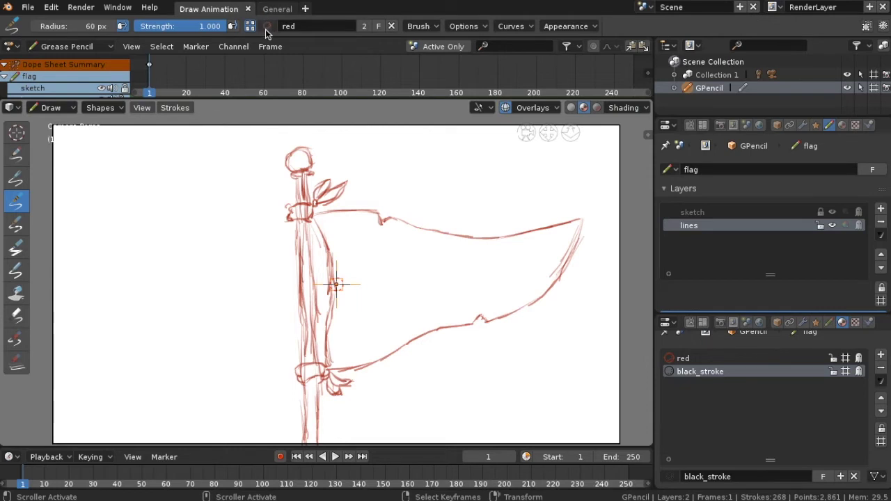
click(269, 28)
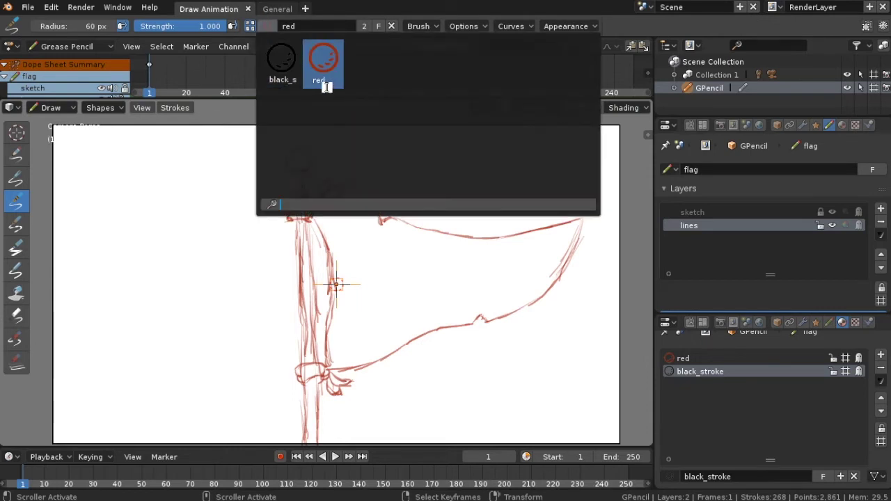
click(289, 73)
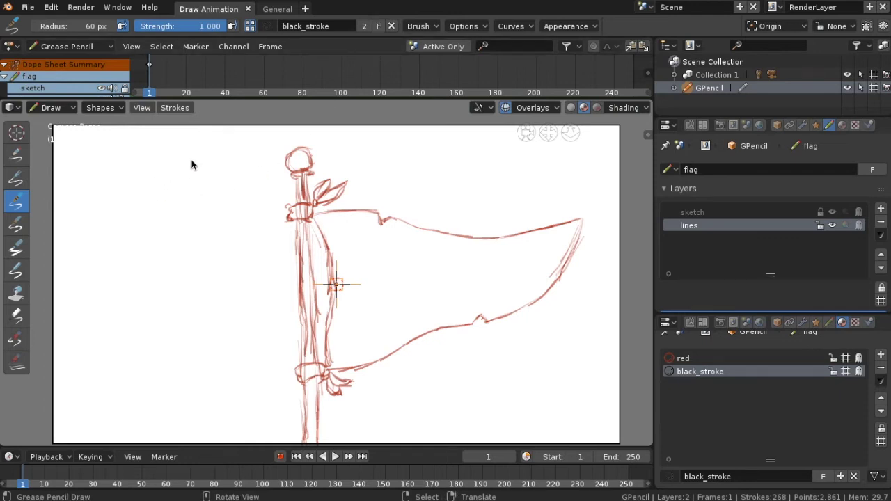
- Set the brush's Active Smooth to 0.500 and test it with a few strokes
drag(186, 159, 143, 204)
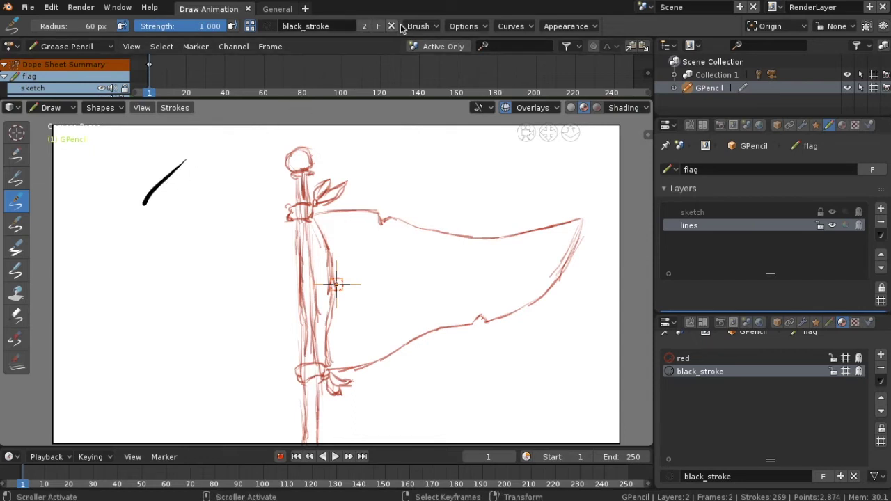
click(486, 28)
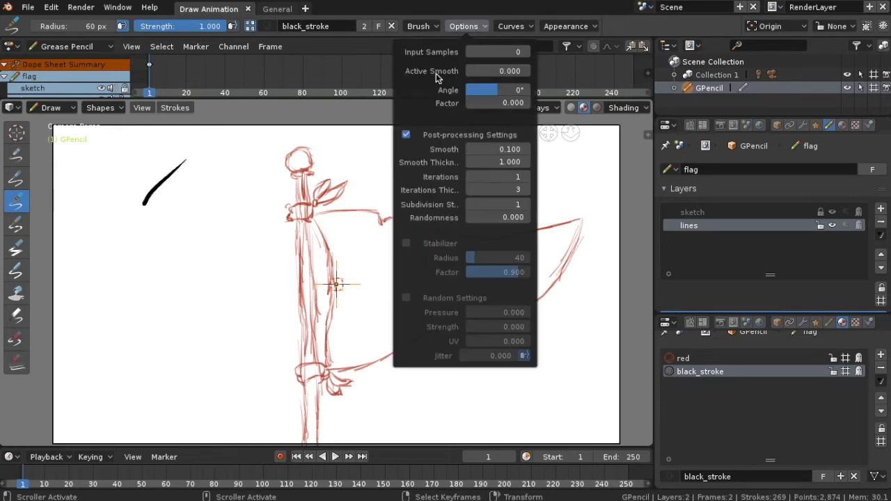
drag(486, 71, 493, 72)
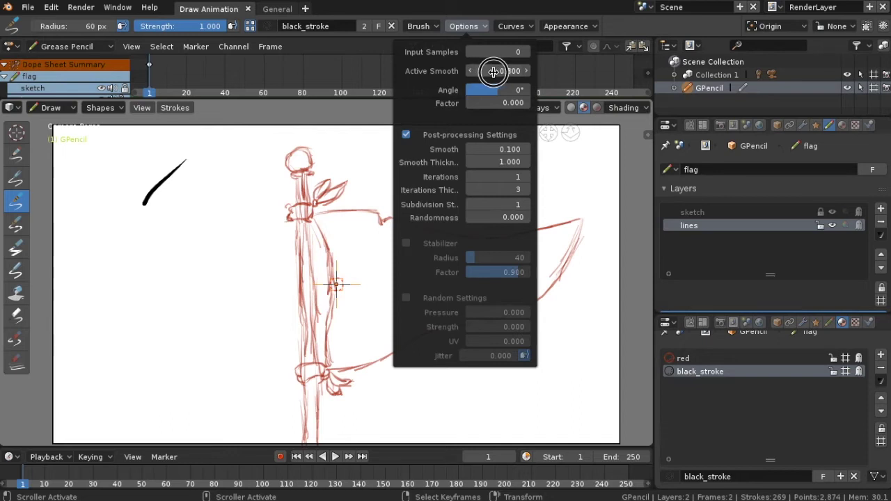
drag(492, 71, 505, 81)
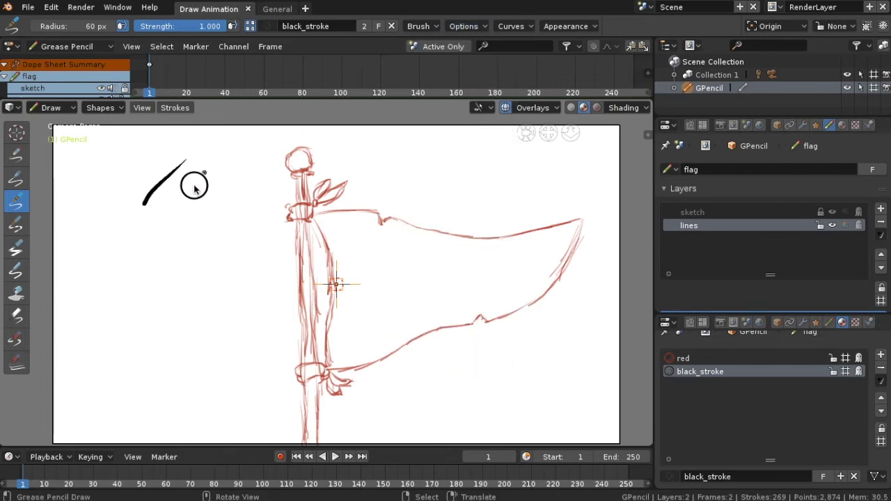
drag(169, 212, 239, 162)
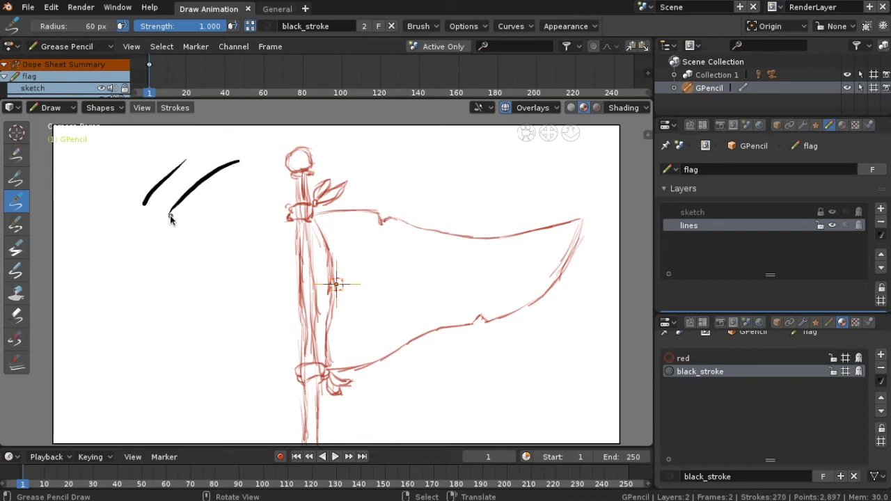
drag(167, 242, 259, 194)
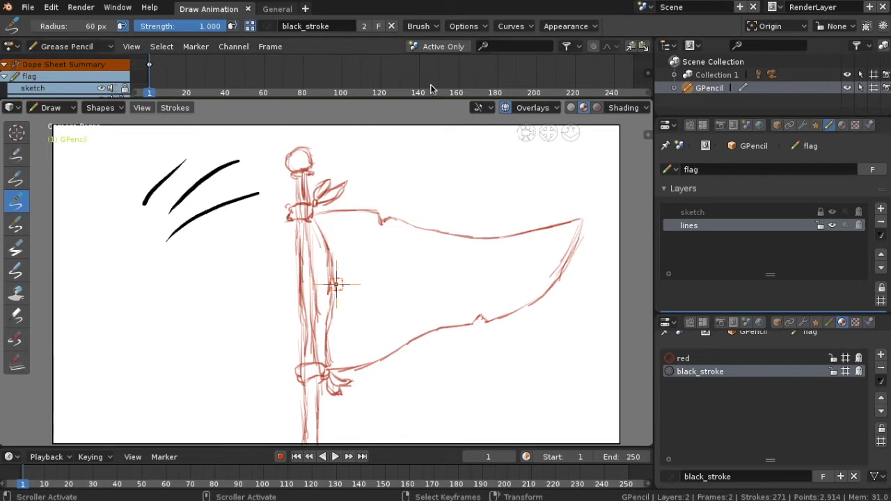
- Set Post-processing Smooth to 0.200 and draw four test strokes
click(486, 29)
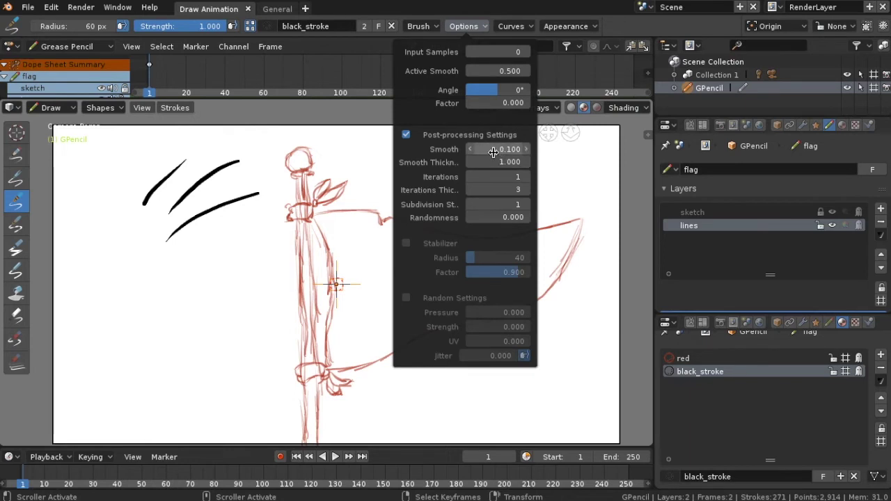
drag(493, 149, 498, 149)
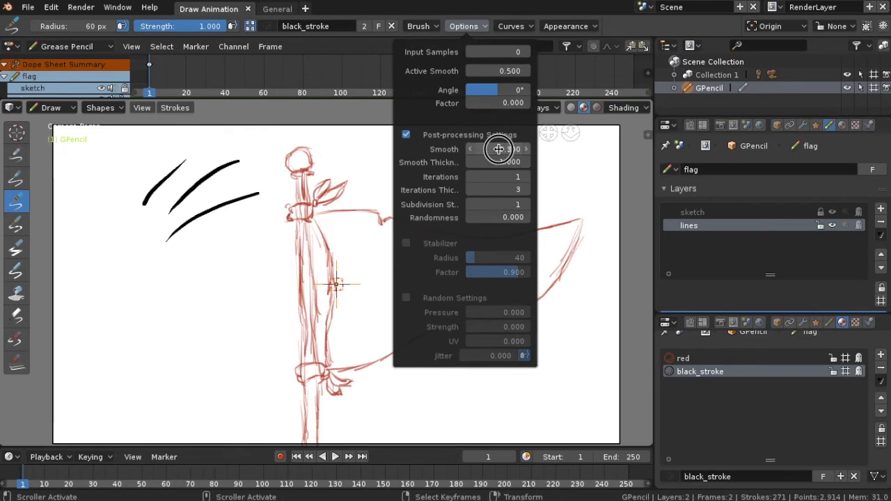
mouse_move(497, 149)
mouse_down()
mouse_move(505, 149)
mouse_move(492, 152)
mouse_up()
click(492, 152)
click(547, 153)
click(527, 150)
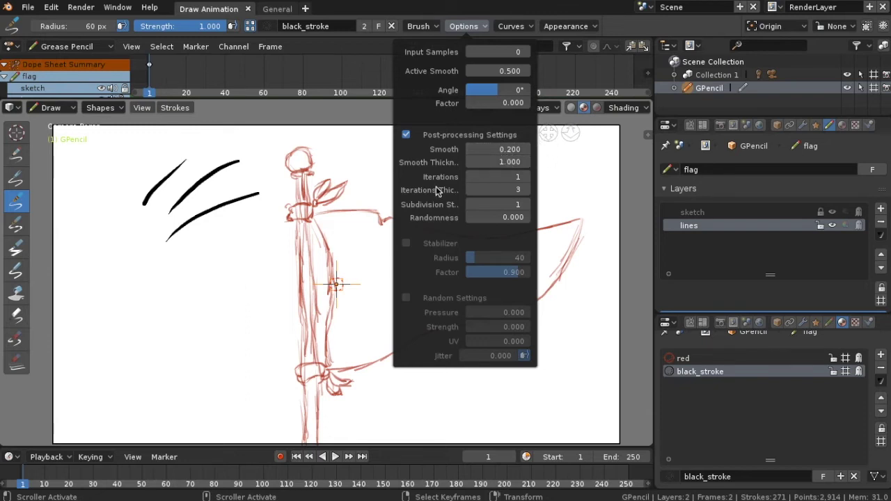
click(106, 287)
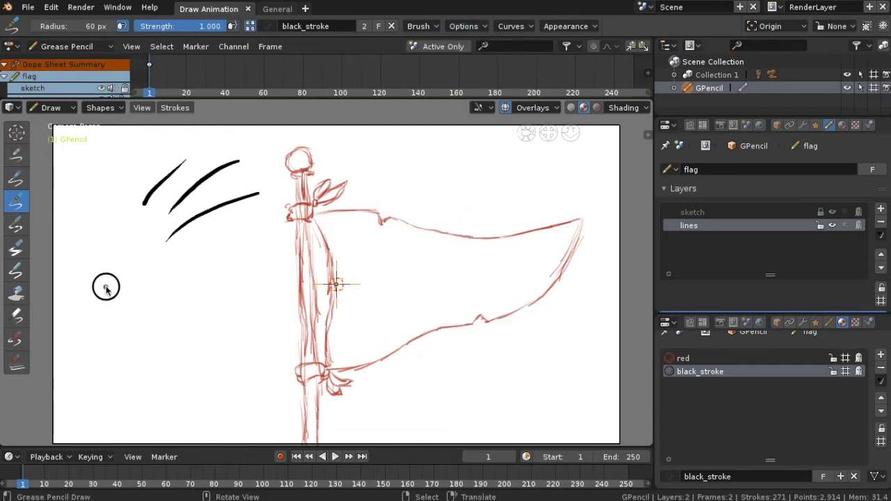
drag(103, 295, 190, 259)
drag(124, 303, 215, 269)
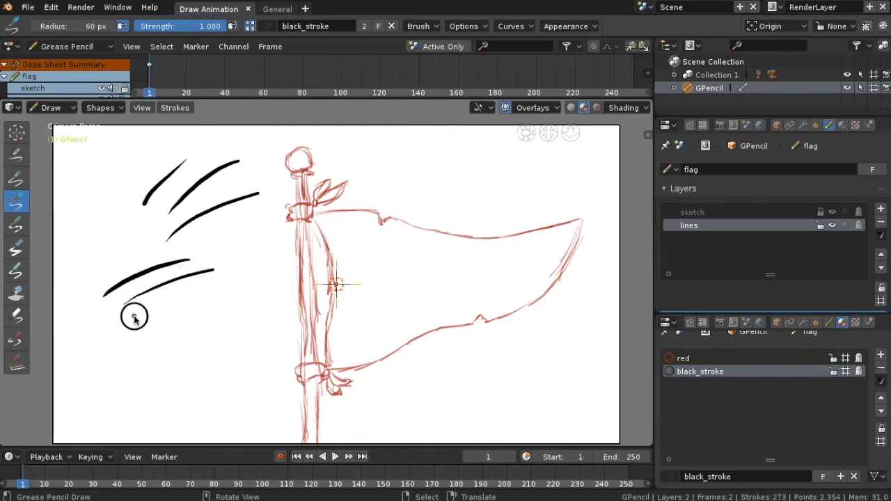
drag(136, 315, 220, 285)
drag(157, 327, 240, 298)
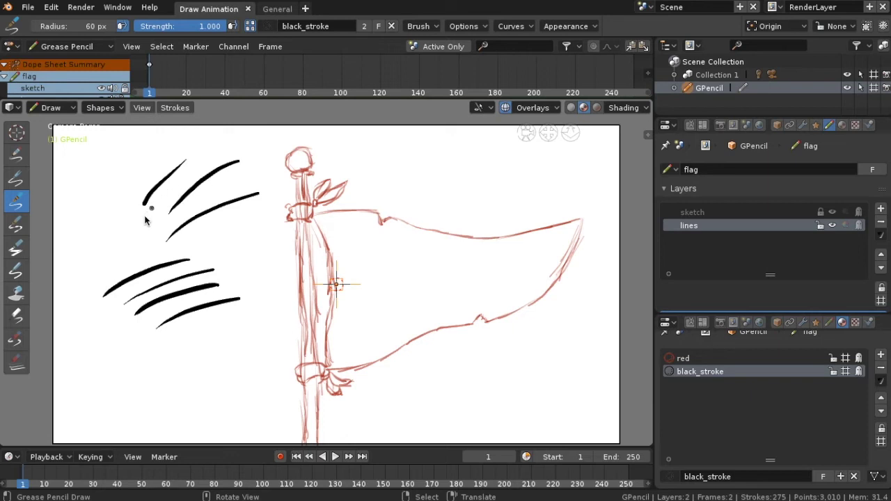
- Erase the black test strokes, return to the ink brush, and set radius to 57 px
click(14, 364)
mouse_move(159, 198)
mouse_down()
mouse_move(191, 175)
mouse_move(191, 232)
mouse_move(120, 303)
mouse_move(204, 286)
mouse_move(123, 320)
mouse_up()
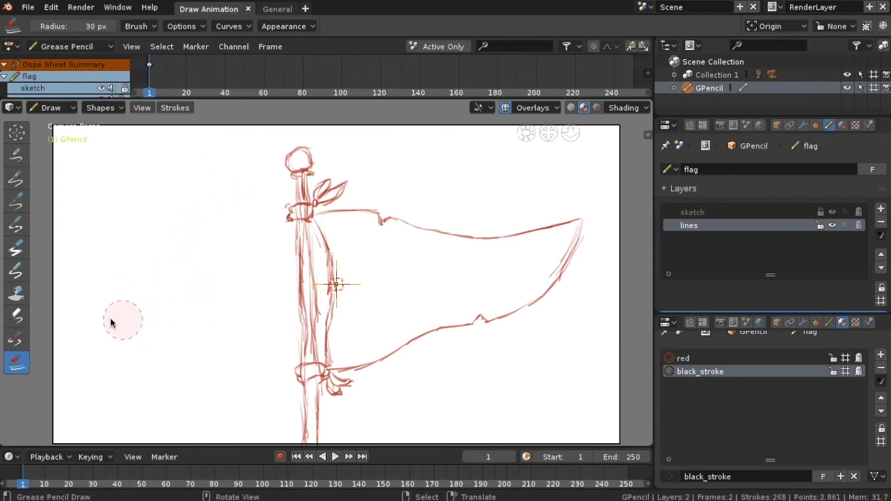
click(14, 182)
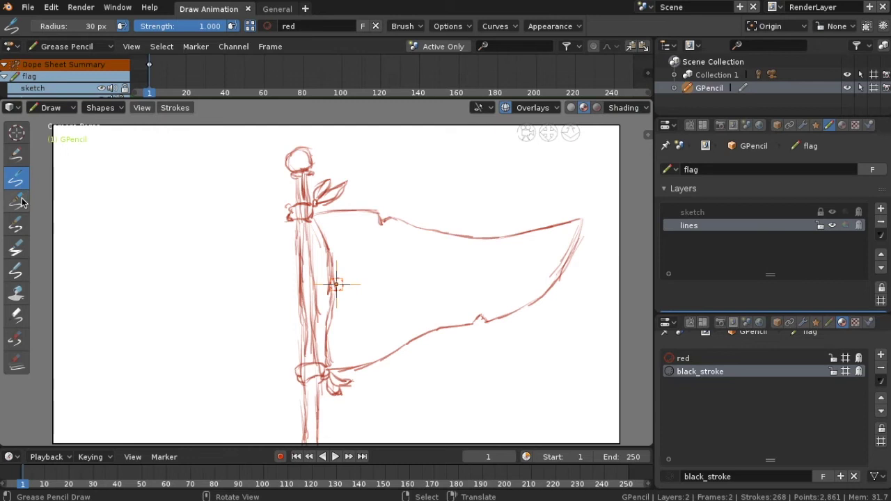
click(20, 201)
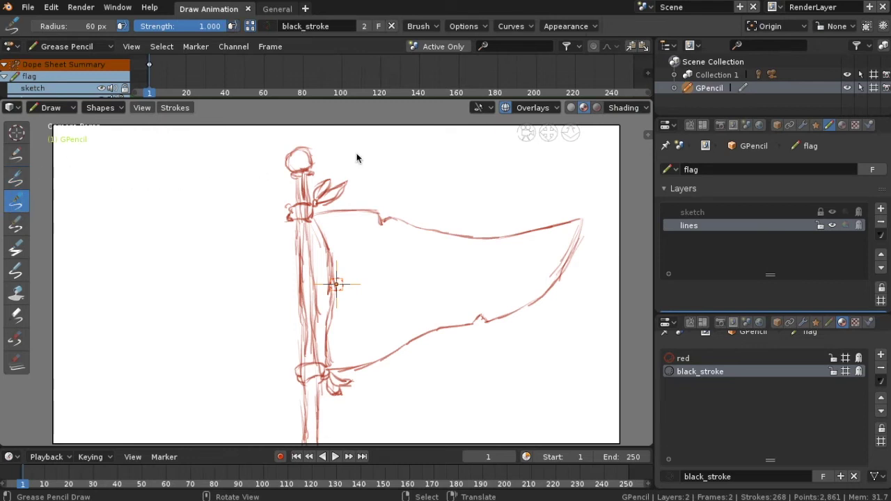
drag(90, 25, 87, 26)
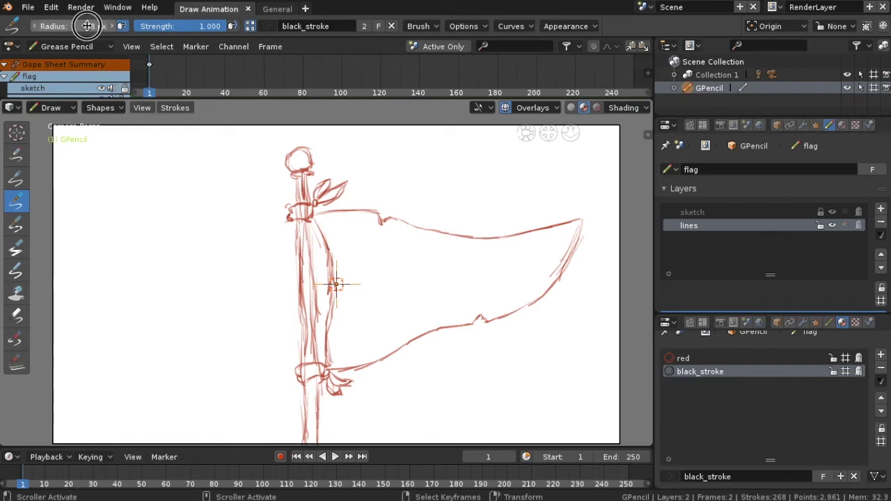
drag(88, 26, 84, 25)
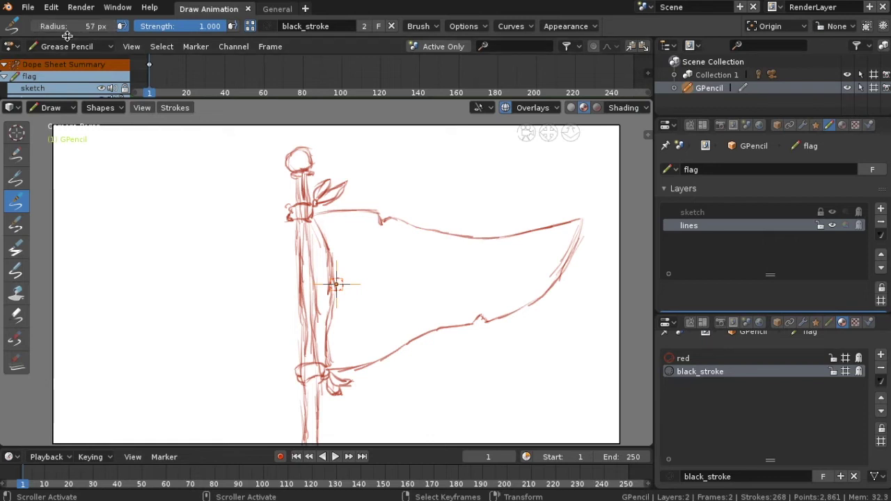
- Lower the brush radius step by step to 50 px
click(35, 26)
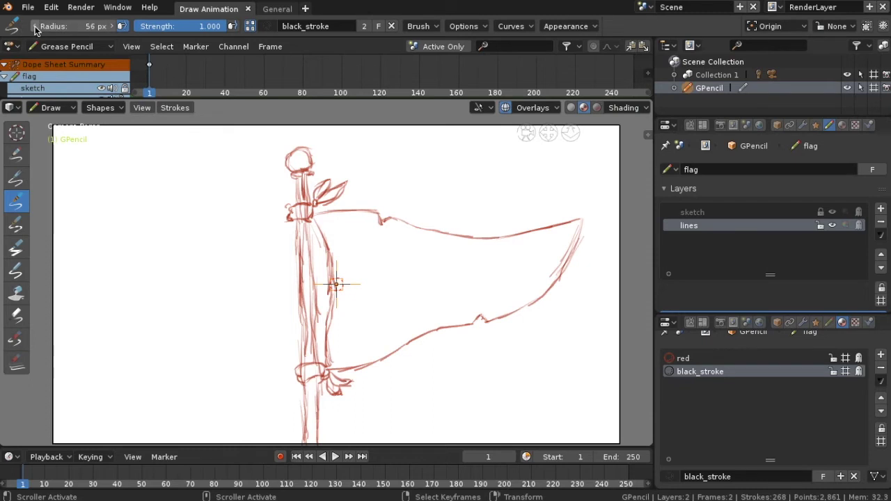
click(35, 27)
click(35, 26)
click(35, 26)
click(35, 26)
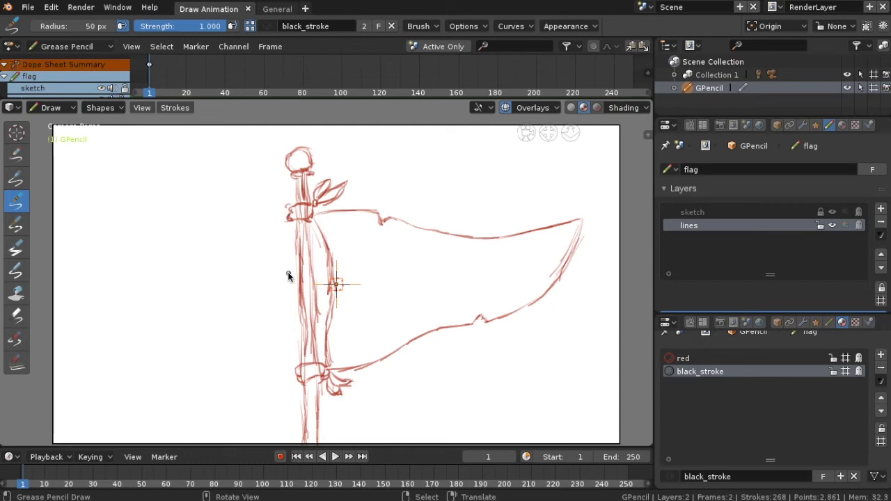
- Zoom in and ink the round black finial circle atop the pole
scroll(289, 273, up, 2)
scroll(284, 281, down, 2)
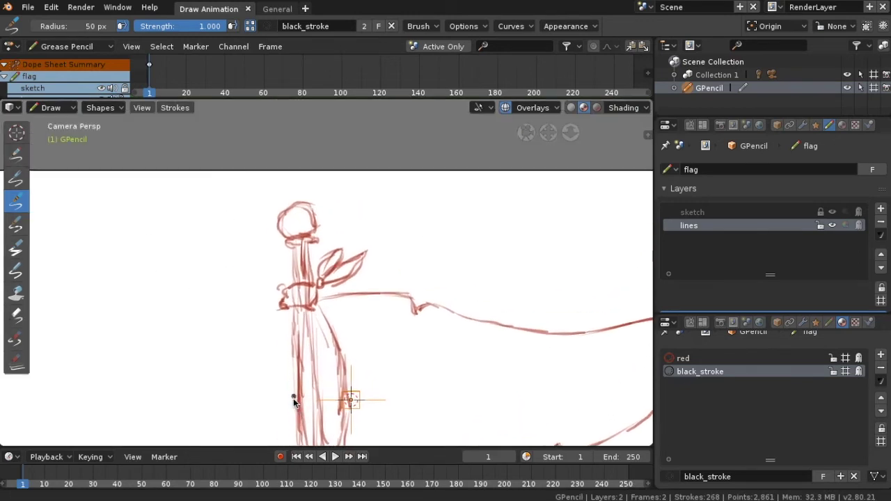
scroll(293, 398, down, 2)
scroll(281, 344, up, 3)
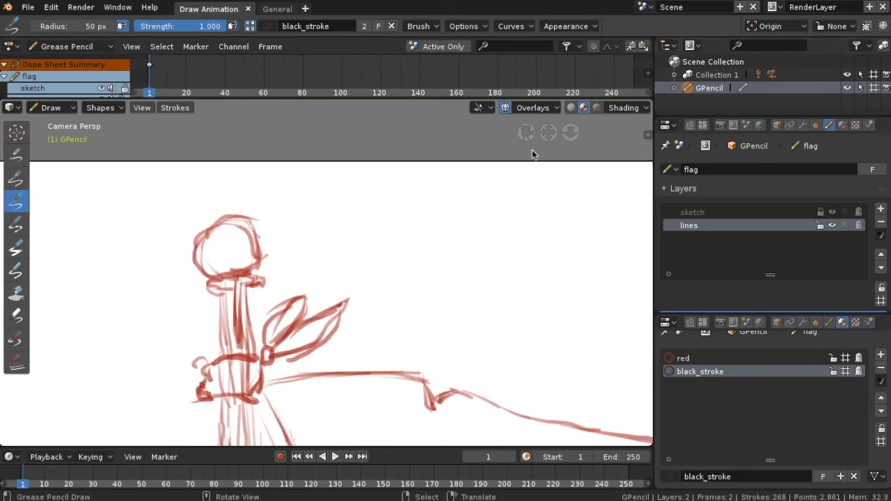
mouse_move(230, 217)
mouse_down()
mouse_move(199, 236)
mouse_move(220, 275)
mouse_move(243, 265)
mouse_move(255, 243)
mouse_move(227, 216)
mouse_up()
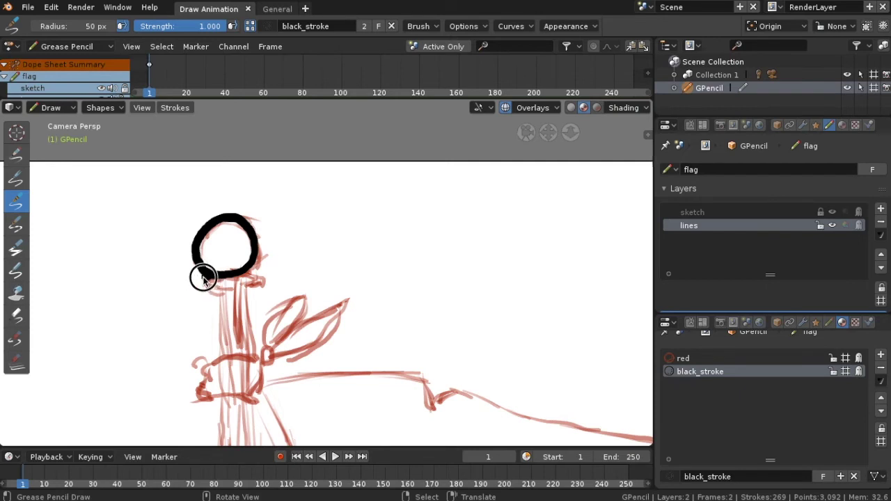
mouse_move(204, 291)
mouse_down()
mouse_move(232, 292)
mouse_move(245, 276)
mouse_move(262, 279)
mouse_up()
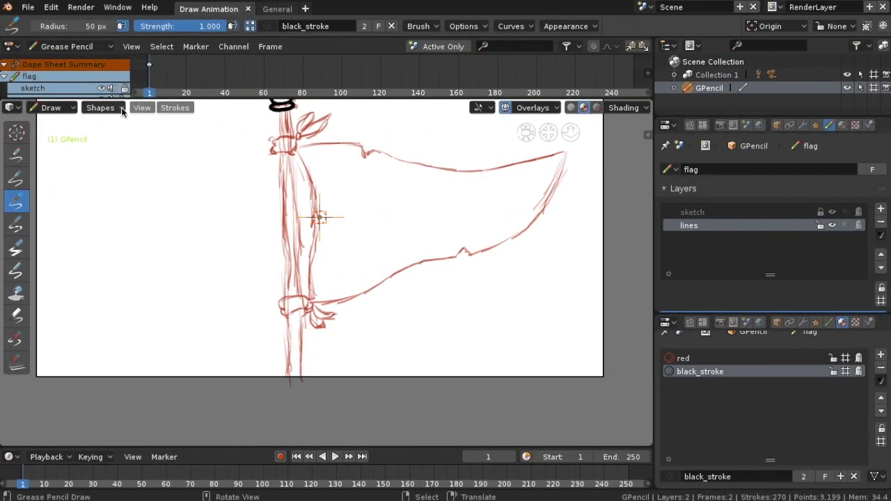
- Draw the pole's two parallel straight black lines from under the finial to the bottom
click(120, 108)
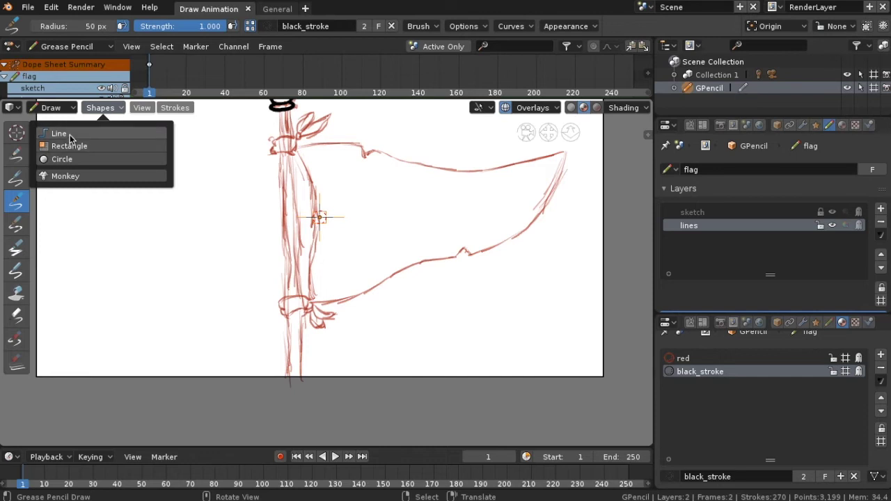
click(69, 138)
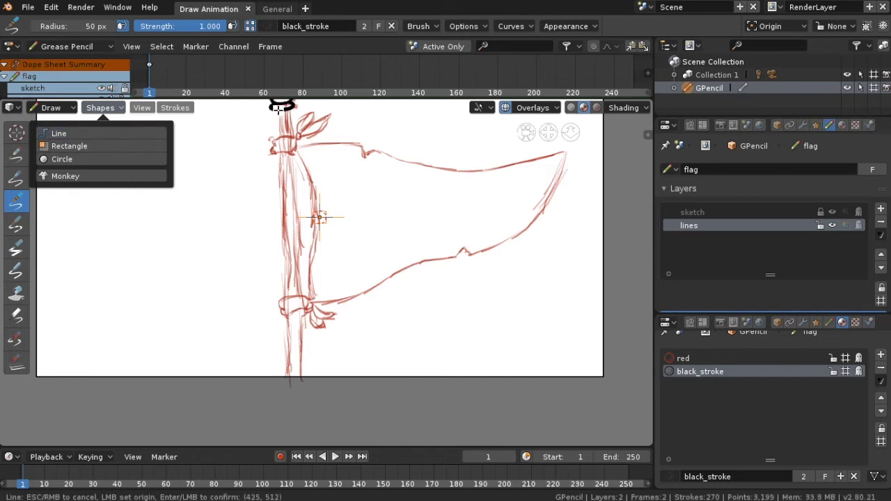
mouse_move(277, 110)
mouse_down()
mouse_move(297, 290)
mouse_move(290, 387)
mouse_up()
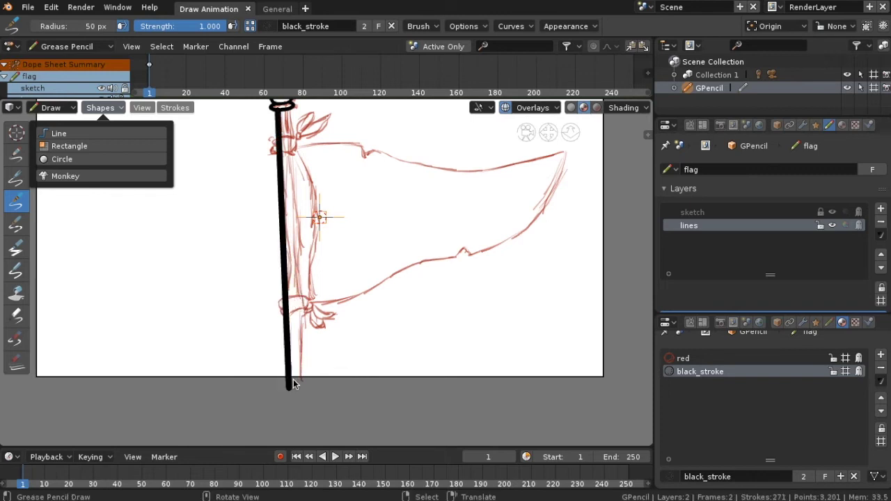
click(66, 132)
mouse_move(291, 107)
mouse_down()
mouse_move(319, 386)
mouse_move(302, 401)
mouse_move(302, 392)
mouse_up()
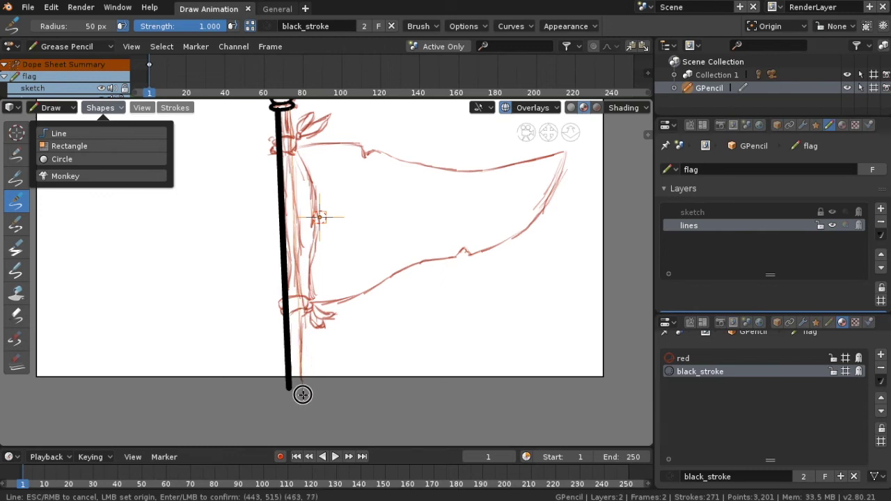
click(302, 392)
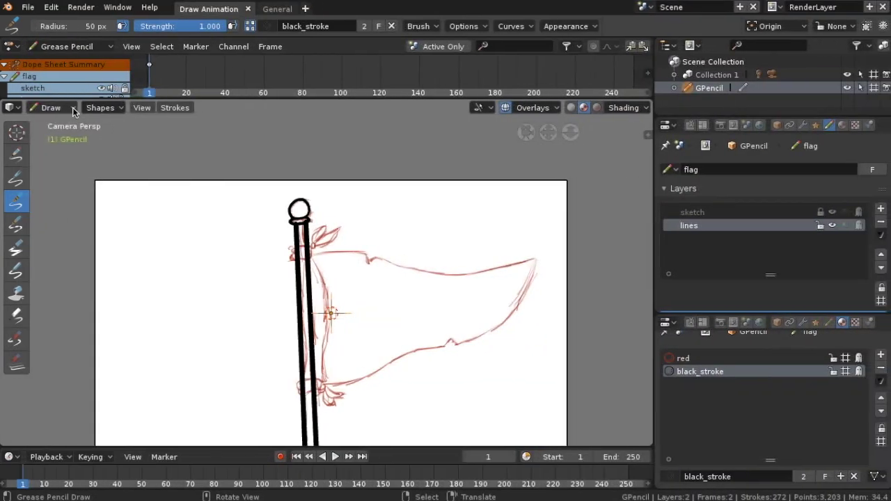
click(73, 107)
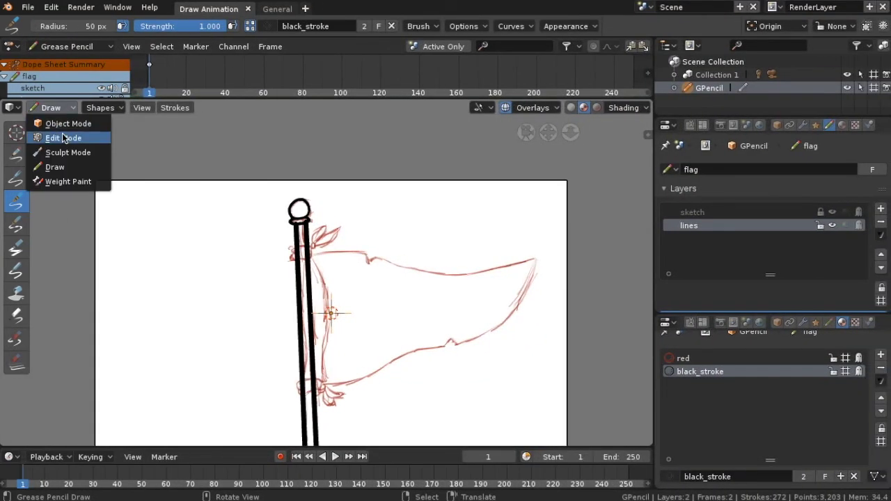
- In Edit Mode, scale and move the pole strokes onto the sketched pole
click(63, 137)
scroll(254, 225, up, 5)
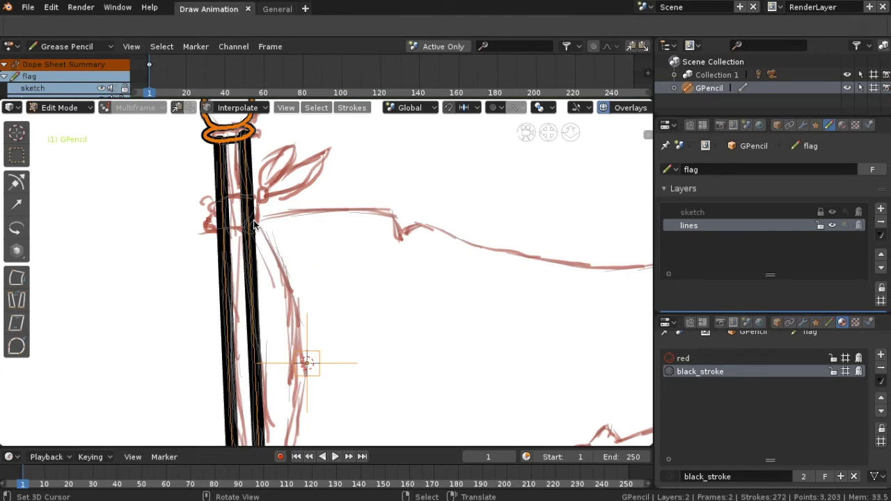
scroll(267, 176, down, 3)
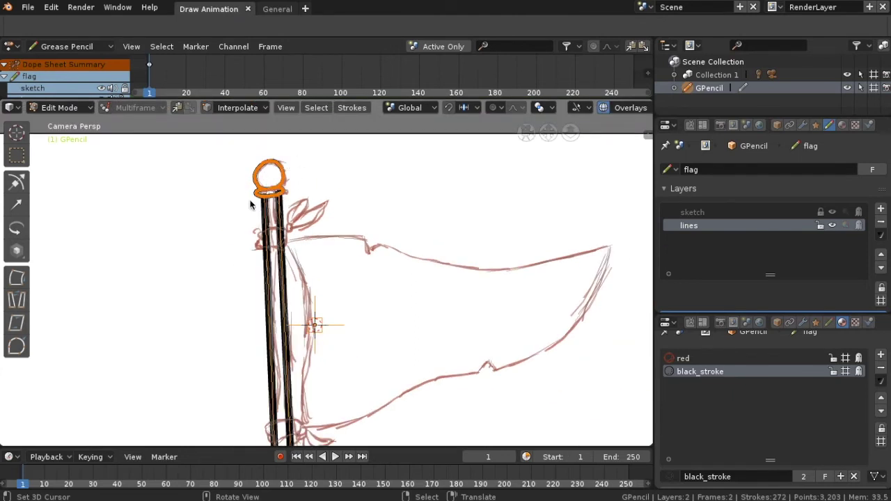
key(s)
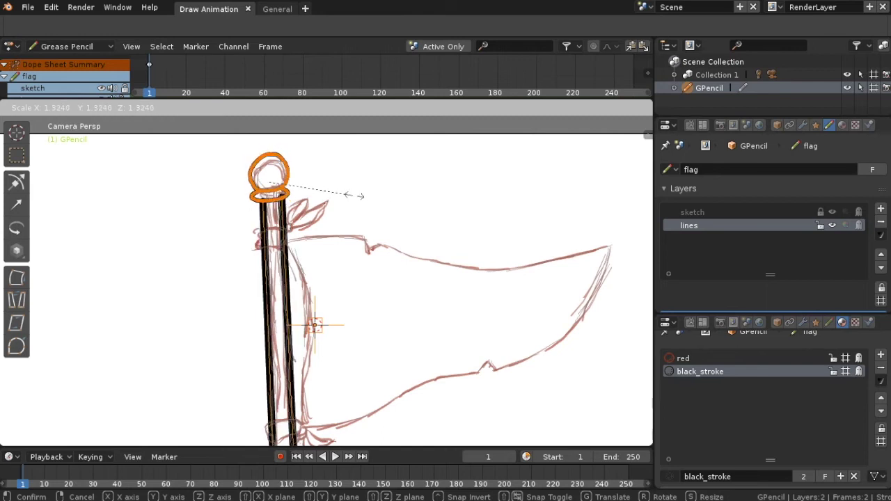
click(353, 196)
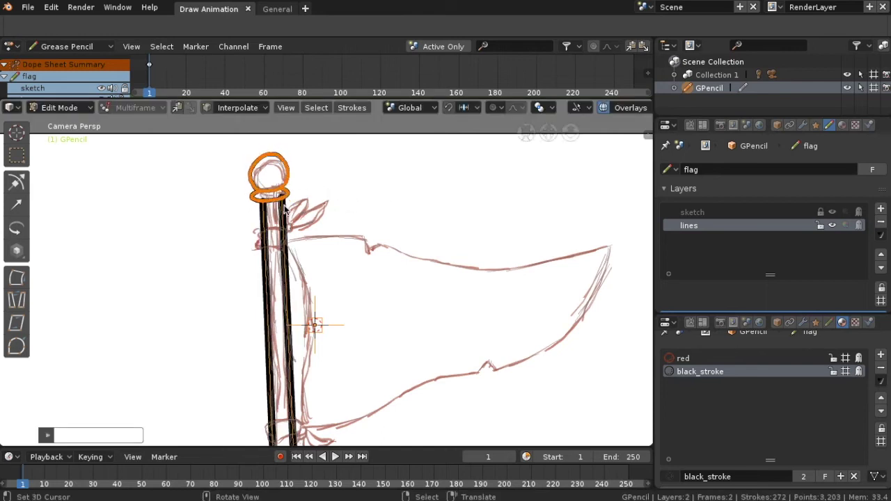
shift+middle_drag(286, 209, 326, 151)
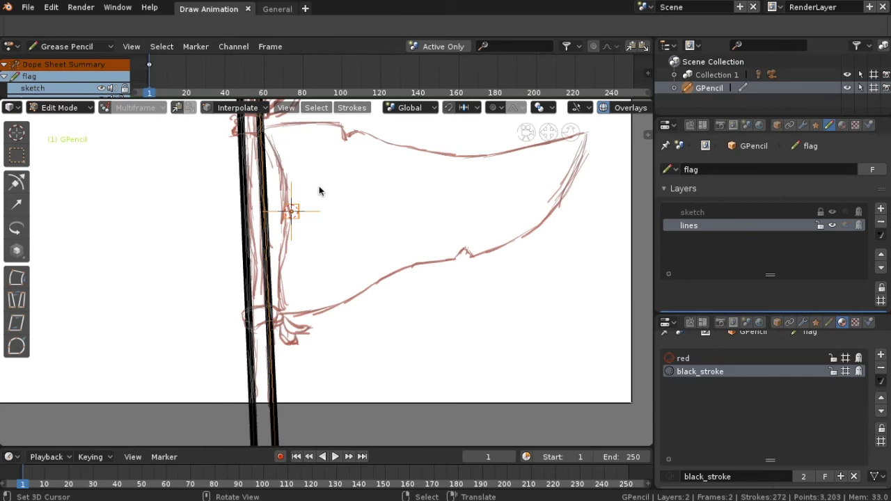
scroll(320, 188, down, 1)
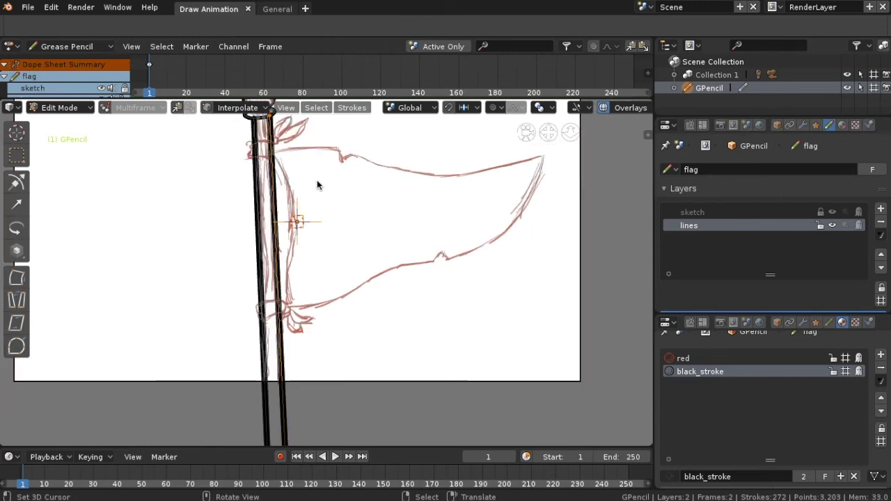
key(g)
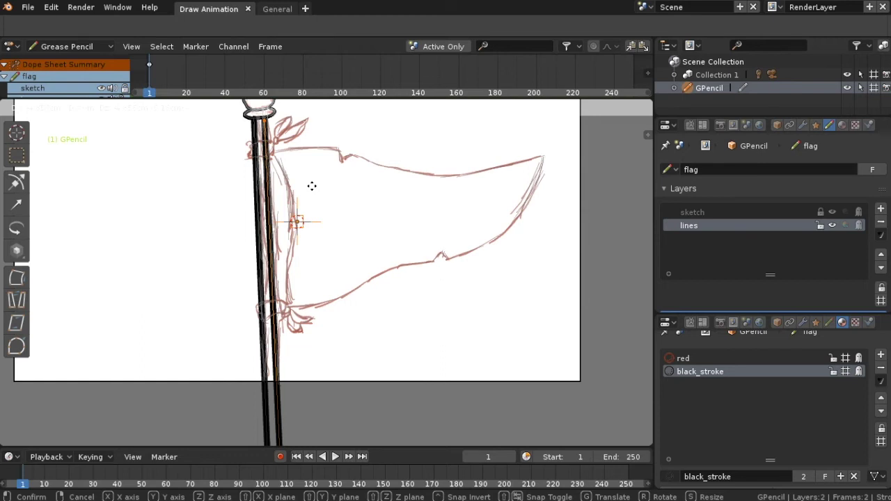
click(312, 185)
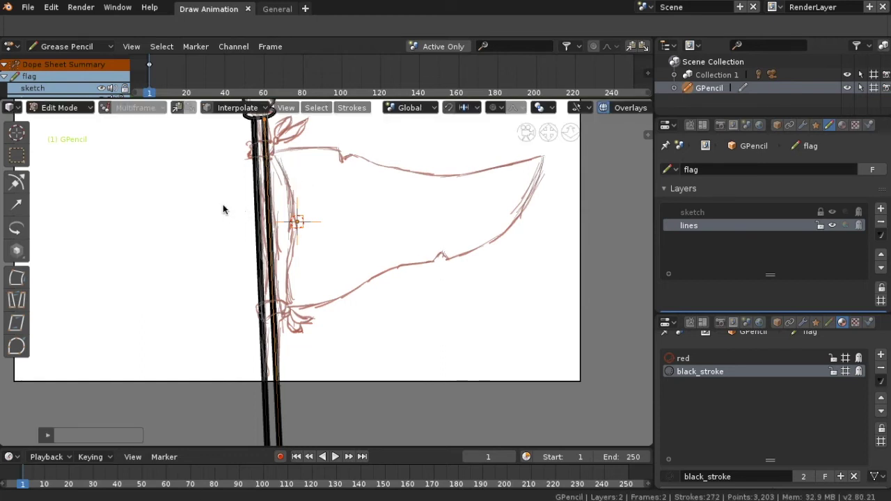
- Select the pole stroke's lower end and shift it vertically along Z
shift+middle_drag(224, 209, 252, 124)
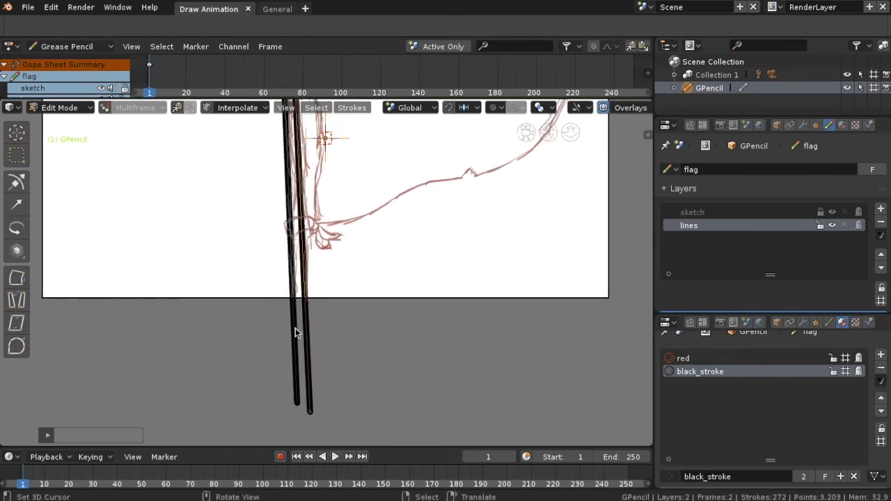
click(298, 408)
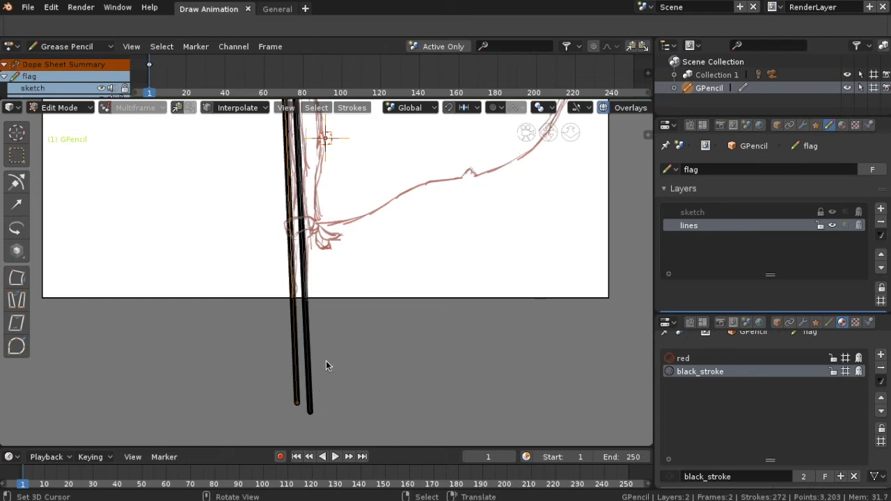
scroll(323, 346, up, 2)
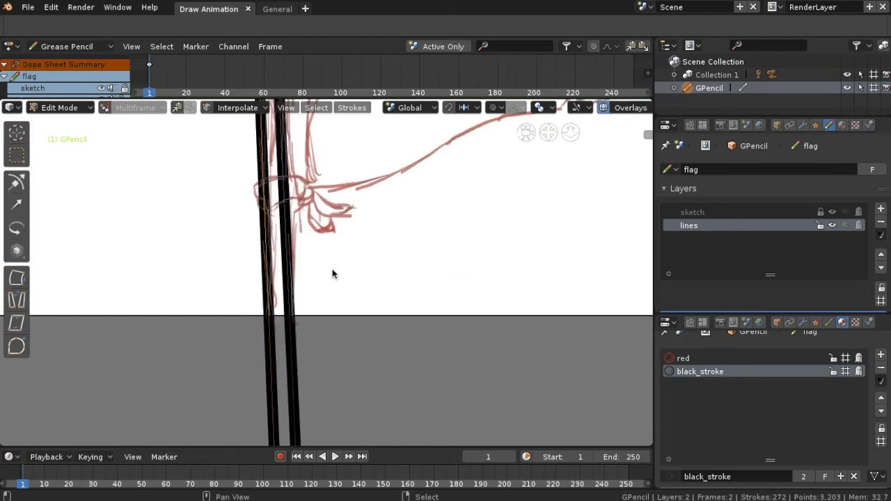
middle_drag(328, 305, 377, 293)
scroll(362, 253, up, 1)
scroll(362, 251, up, 1)
scroll(360, 241, down, 1)
scroll(357, 240, down, 2)
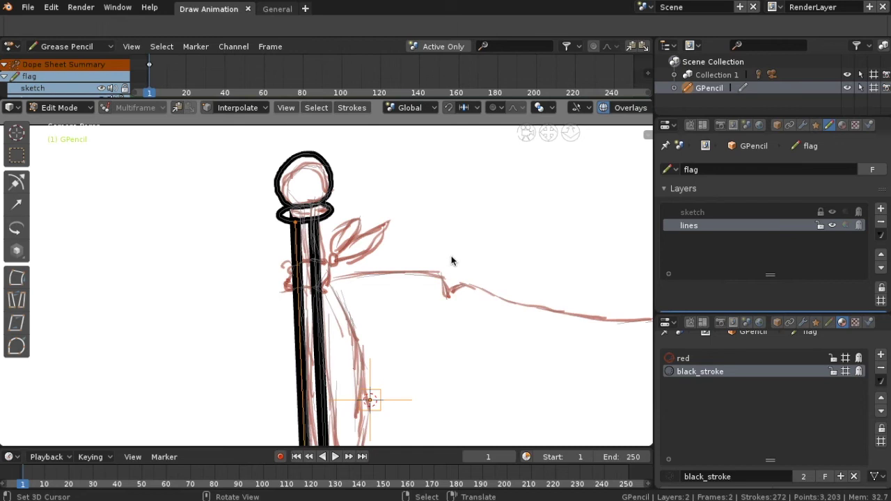
key(g)
key(z)
key(z)
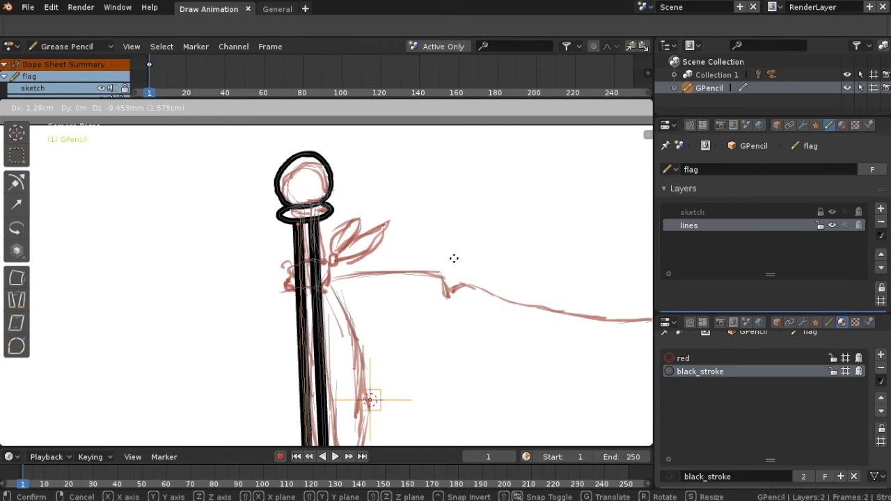
click(456, 263)
scroll(418, 262, down, 3)
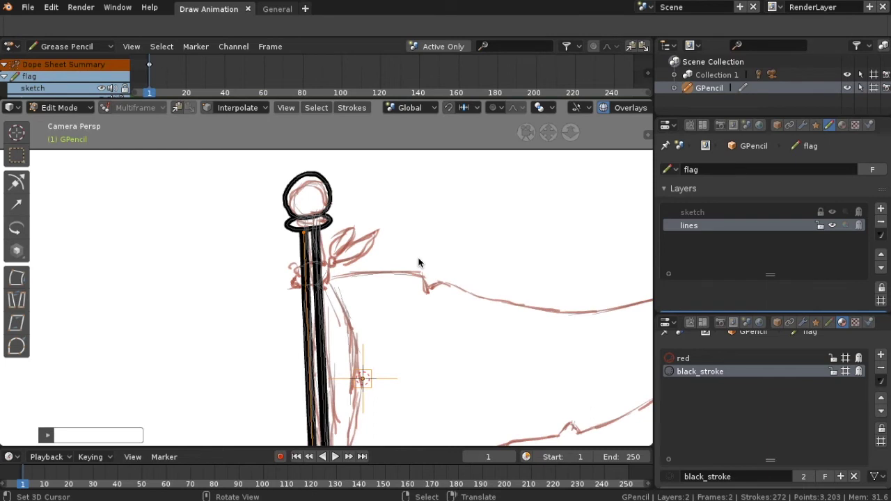
scroll(418, 262, down, 1)
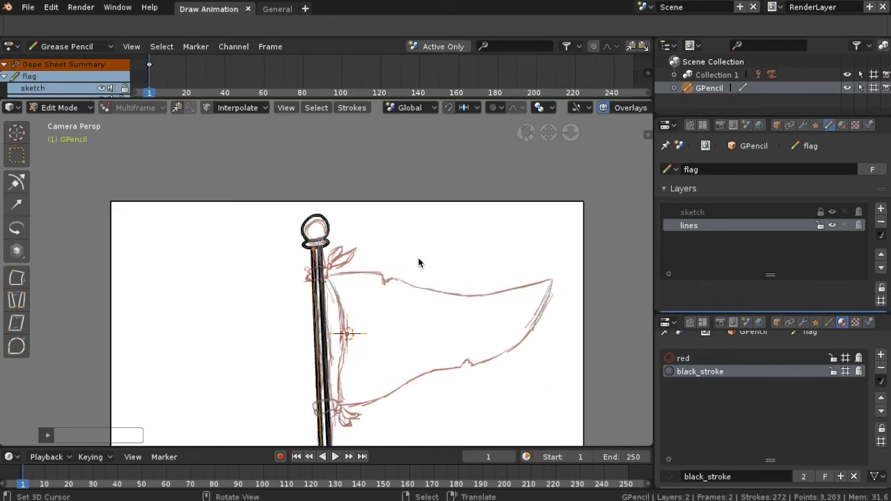
scroll(418, 262, up, 1)
scroll(419, 263, up, 2)
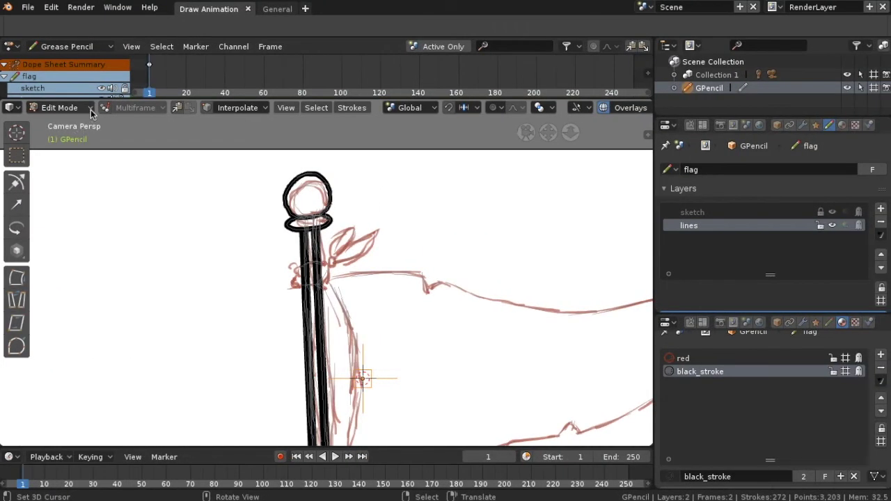
- Switch the object back to Draw mode and centre the flag in view
click(91, 110)
click(53, 165)
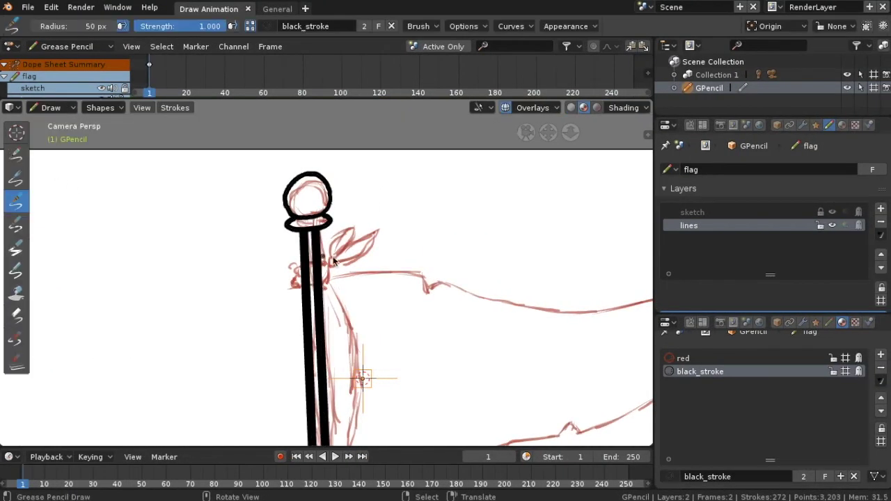
scroll(350, 255, down, 3)
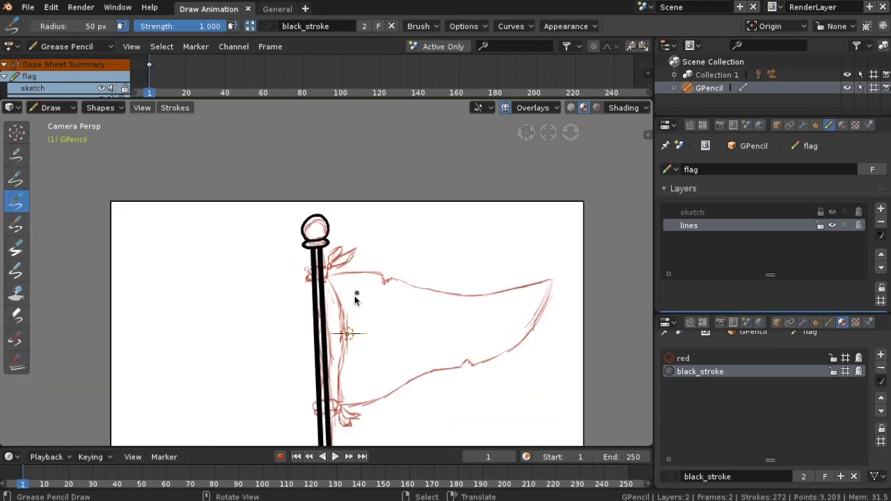
shift+middle_drag(352, 303, 348, 209)
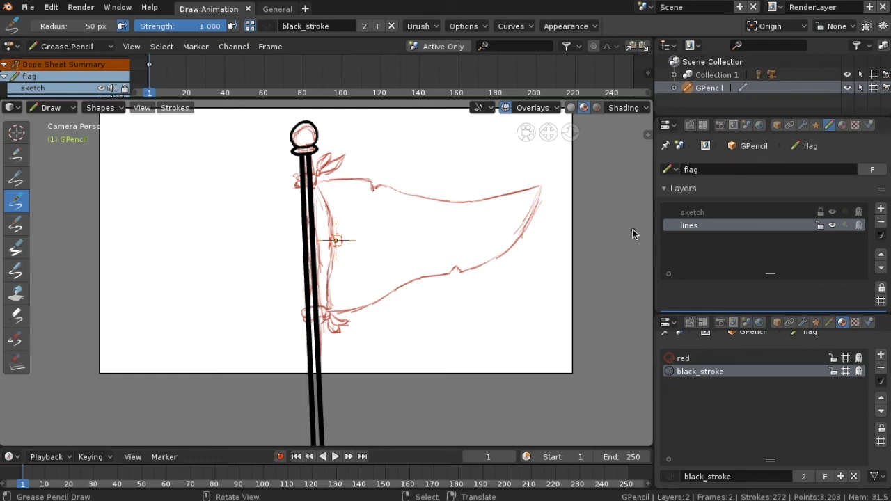
- Hide the sketch layer to check the inking, show it again, and reactivate the lines layer
click(832, 213)
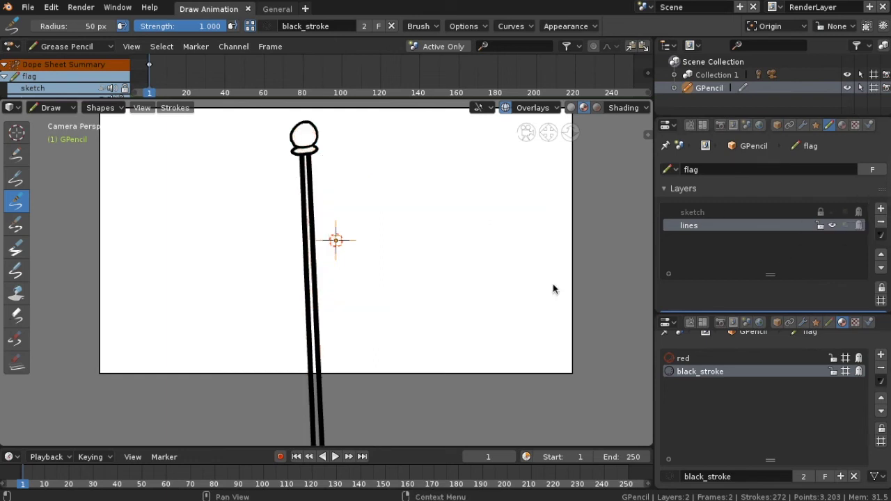
scroll(431, 303, down, 3)
scroll(432, 303, up, 4)
scroll(432, 303, down, 2)
scroll(432, 303, up, 1)
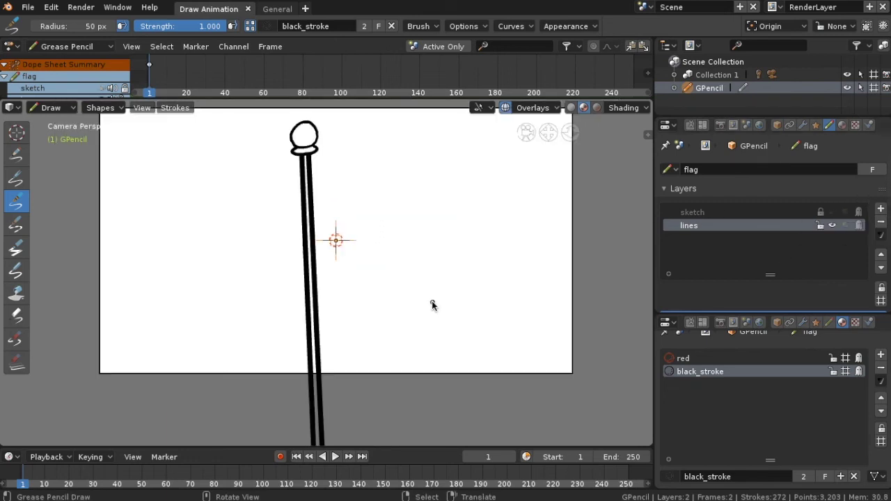
click(833, 213)
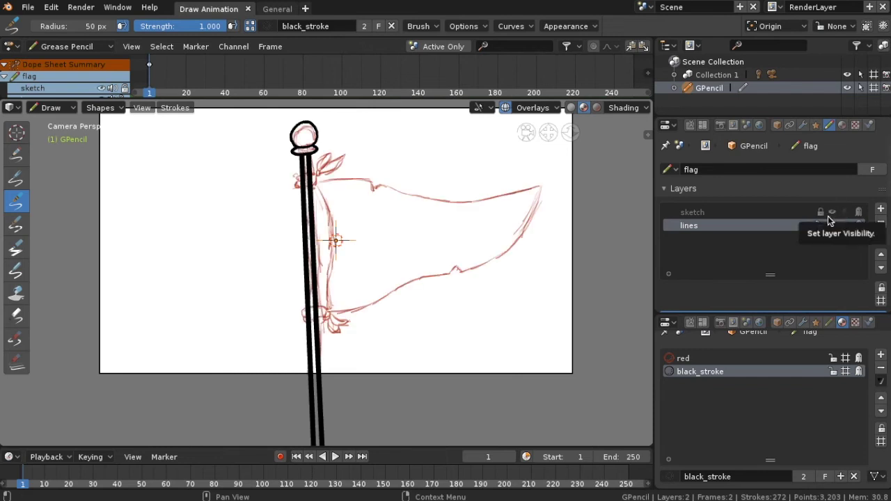
scroll(397, 271, up, 1)
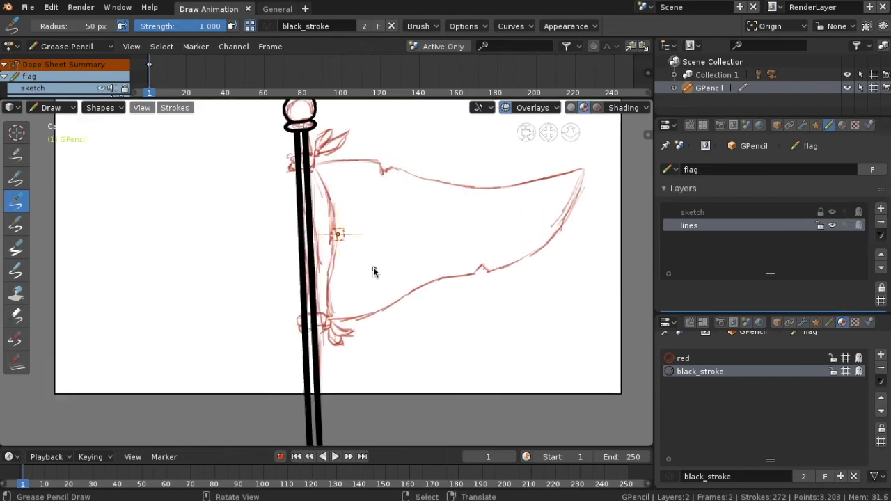
scroll(401, 275, up, 1)
scroll(407, 285, up, 1)
scroll(412, 291, down, 1)
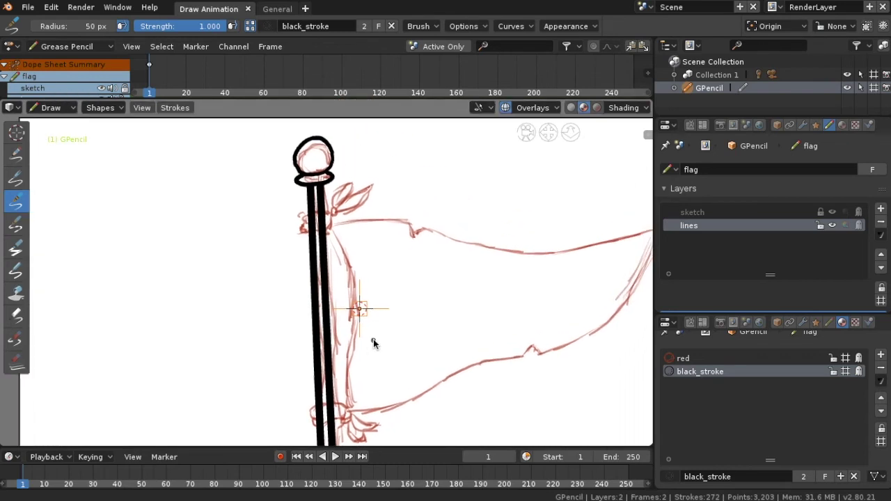
scroll(378, 324, up, 2)
scroll(379, 324, down, 1)
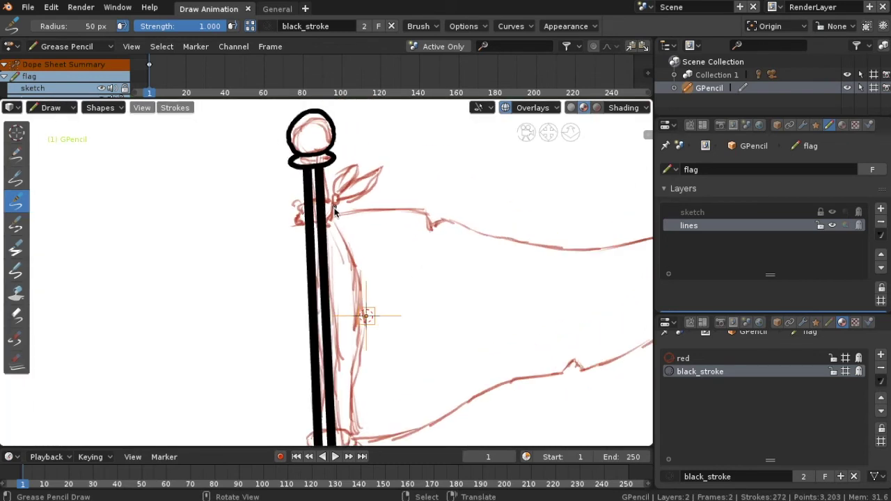
click(713, 214)
click(724, 227)
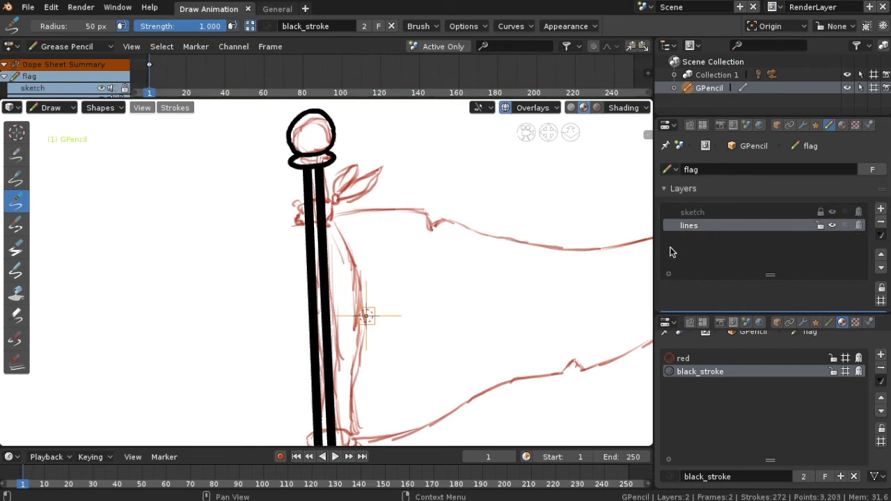
- Ink the upper knot's band and loop around the pole
scroll(383, 251, up, 1)
scroll(382, 249, up, 1)
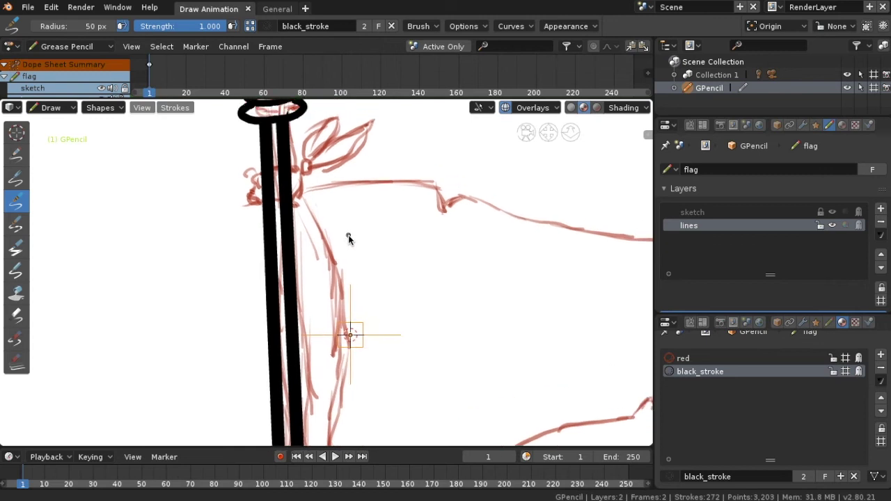
scroll(363, 271, down, 2)
scroll(375, 295, up, 2)
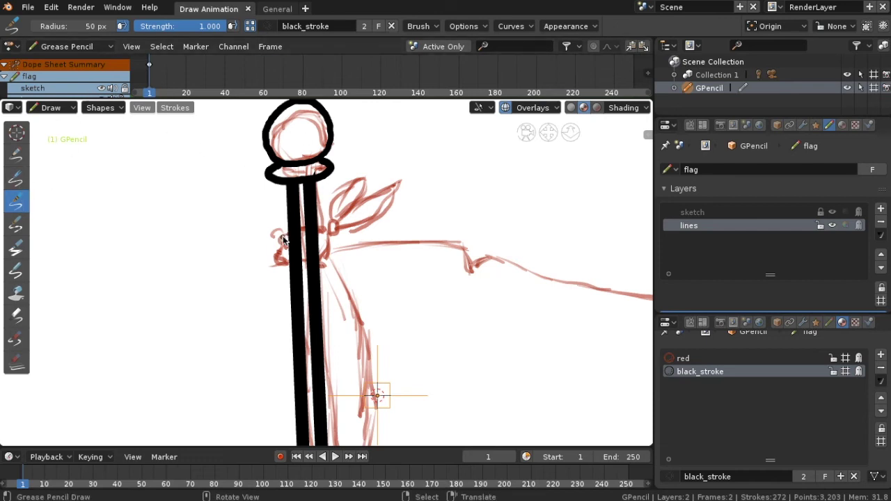
drag(276, 242, 336, 231)
mouse_move(282, 242)
mouse_down()
mouse_move(299, 254)
mouse_move(334, 252)
mouse_move(342, 205)
mouse_move(367, 170)
mouse_move(348, 209)
mouse_move(409, 199)
mouse_move(341, 230)
mouse_up()
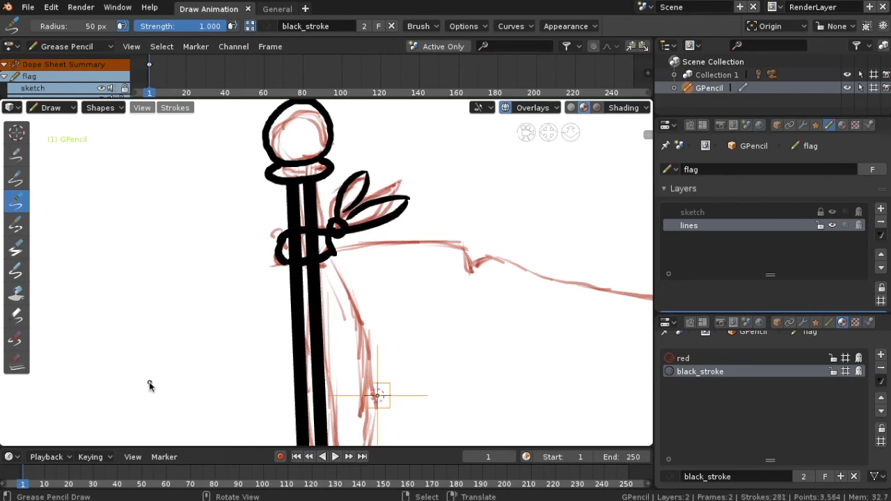
- Ink the lower knot's band and a leaf tie, redrawing the bad leaf stroke
mouse_move(340, 317)
shift+middle_down()
mouse_move(344, 170)
mouse_move(336, 408)
shift+middle_up()
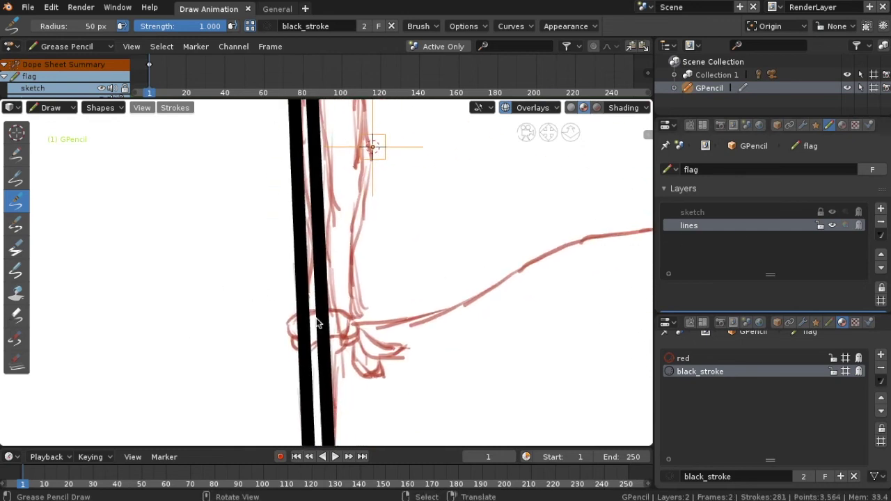
mouse_move(299, 315)
mouse_down()
mouse_move(354, 311)
mouse_move(308, 347)
mouse_move(362, 336)
mouse_move(426, 359)
mouse_up()
drag(353, 316, 435, 363)
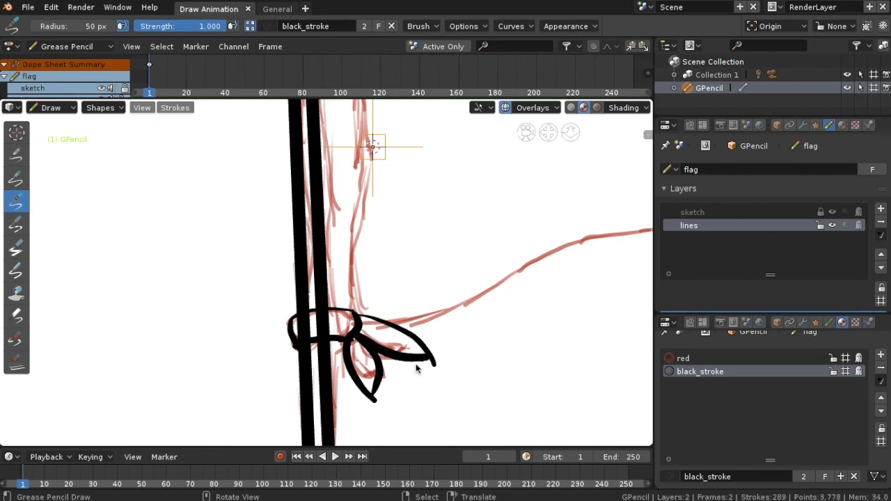
key(ctrl+z)
mouse_move(360, 325)
mouse_down()
mouse_move(407, 334)
mouse_move(430, 358)
mouse_up()
scroll(306, 431, down, 3)
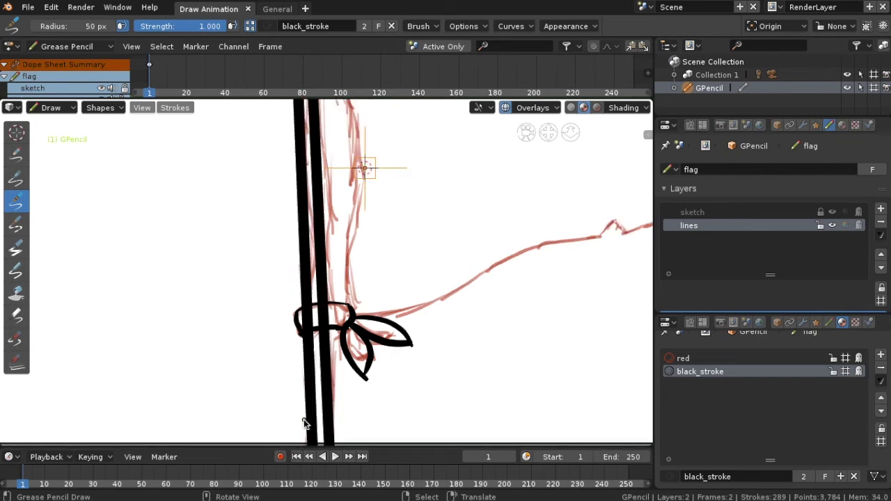
scroll(315, 410, down, 3)
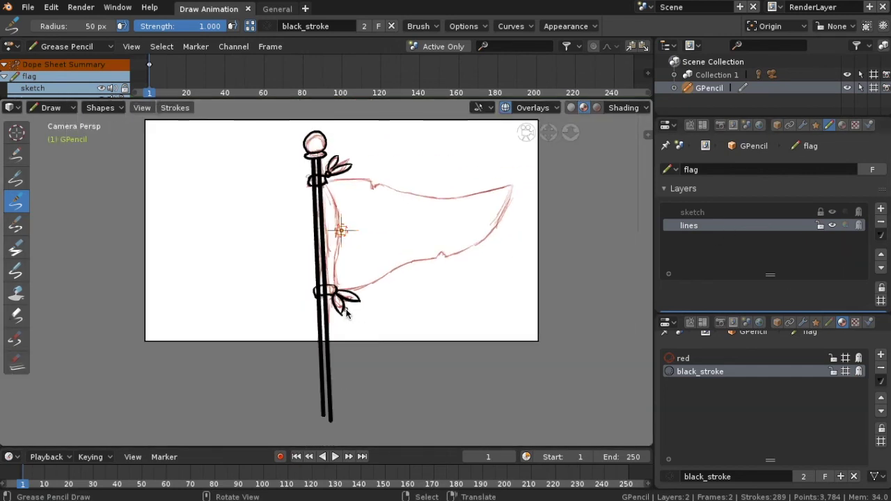
- Ink the flag's pole-side edge and its lower edge out from the knot
scroll(385, 257, up, 2)
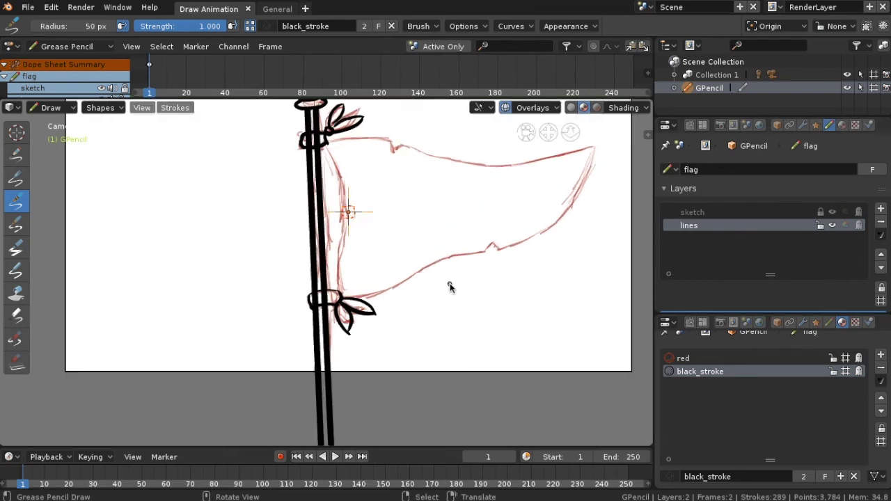
mouse_move(515, 317)
shift+middle_down()
mouse_move(413, 418)
mouse_move(415, 410)
shift+middle_up()
drag(551, 151, 467, 164)
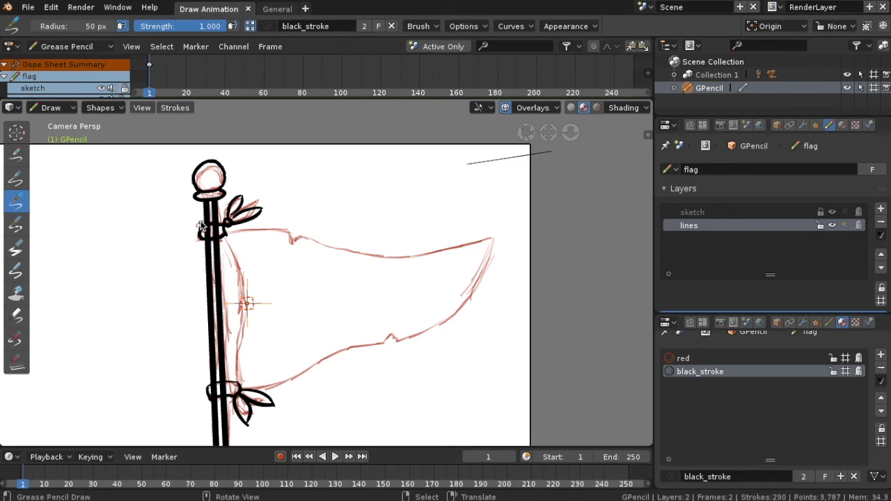
drag(236, 262, 225, 238)
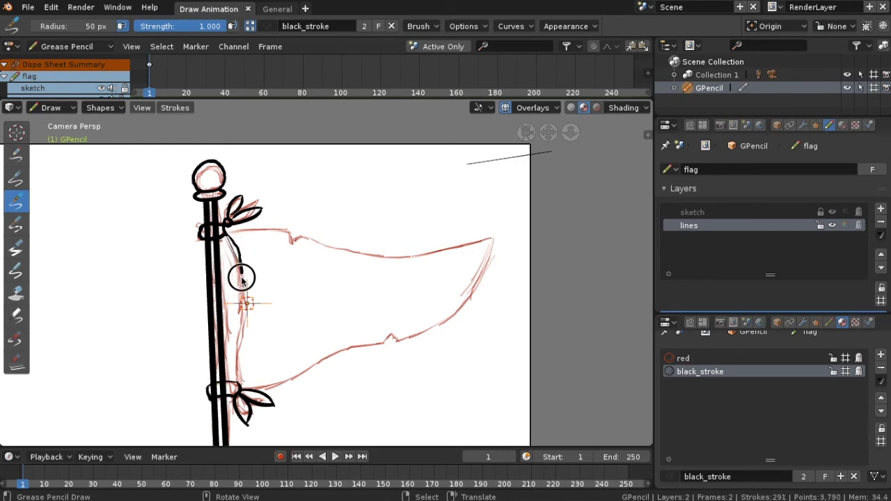
drag(225, 230, 262, 305)
mouse_move(242, 277)
mouse_down()
mouse_move(238, 382)
mouse_move(416, 342)
mouse_up()
key(ctrl+z)
mouse_move(248, 392)
mouse_down()
mouse_move(393, 352)
mouse_move(391, 337)
mouse_move(400, 341)
mouse_up()
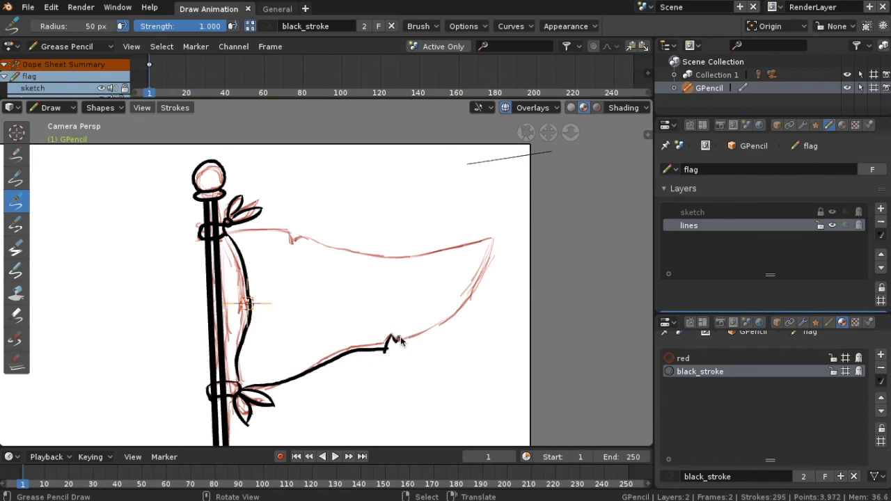
- Ink the flag's right edge down from the tip, redrawing misplaced strokes
drag(492, 240, 393, 339)
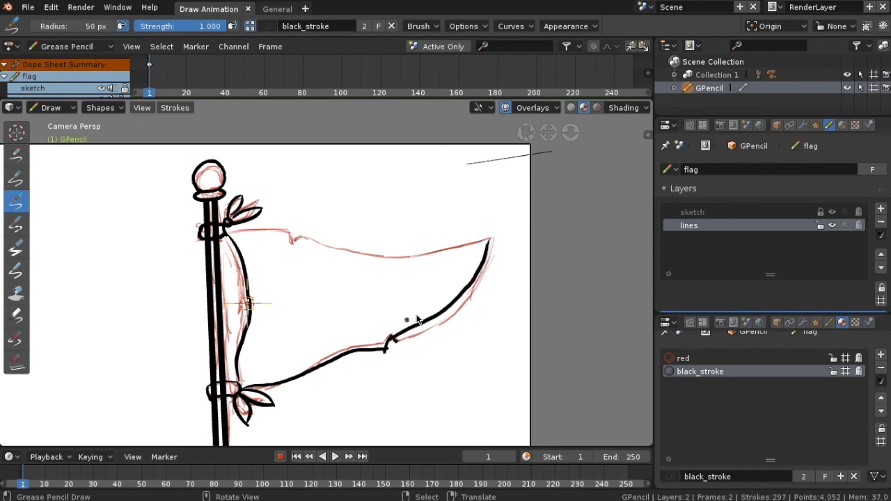
key(ctrl+z)
mouse_move(492, 240)
mouse_down()
mouse_move(479, 273)
mouse_move(392, 339)
mouse_move(465, 307)
mouse_move(489, 264)
mouse_move(454, 313)
mouse_up()
key(ctrl+z)
- Ink the flag's top edge from the pole to the right corner, retrying bad strokes
key(ctrl+z)
key(ctrl+z)
drag(492, 240, 452, 310)
mouse_move(297, 241)
mouse_down()
mouse_move(287, 248)
mouse_move(304, 237)
mouse_move(290, 235)
mouse_up()
key(ctrl+z)
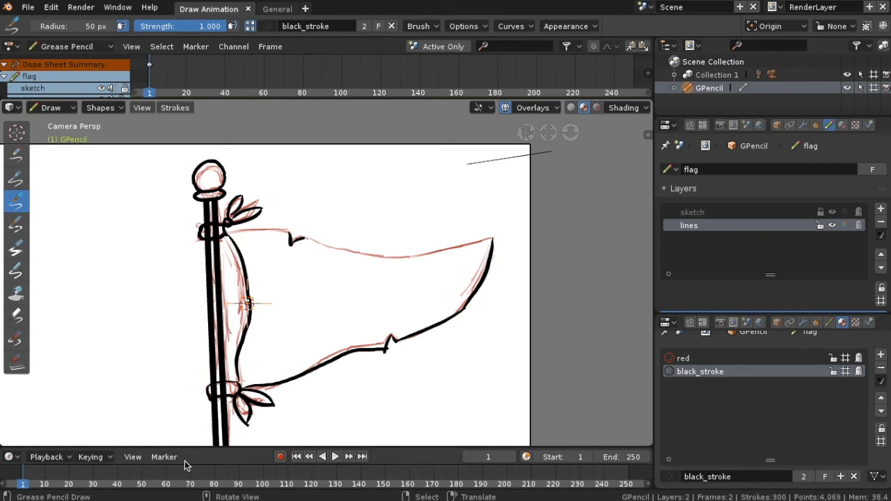
drag(227, 232, 291, 239)
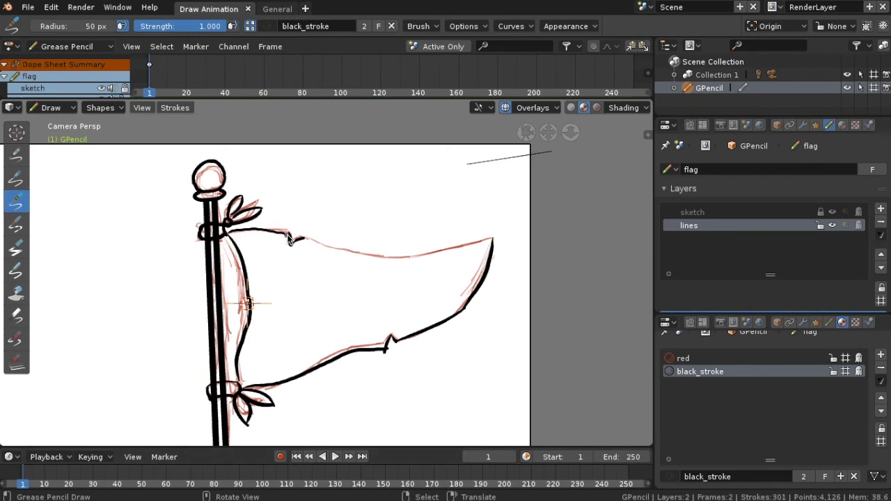
key(ctrl+z)
mouse_move(229, 232)
mouse_down()
mouse_move(291, 239)
mouse_move(291, 230)
mouse_move(382, 252)
mouse_move(492, 239)
mouse_up()
key(ctrl+z)
mouse_move(382, 253)
mouse_down()
mouse_move(492, 238)
mouse_move(494, 250)
mouse_up()
key(ctrl+z)
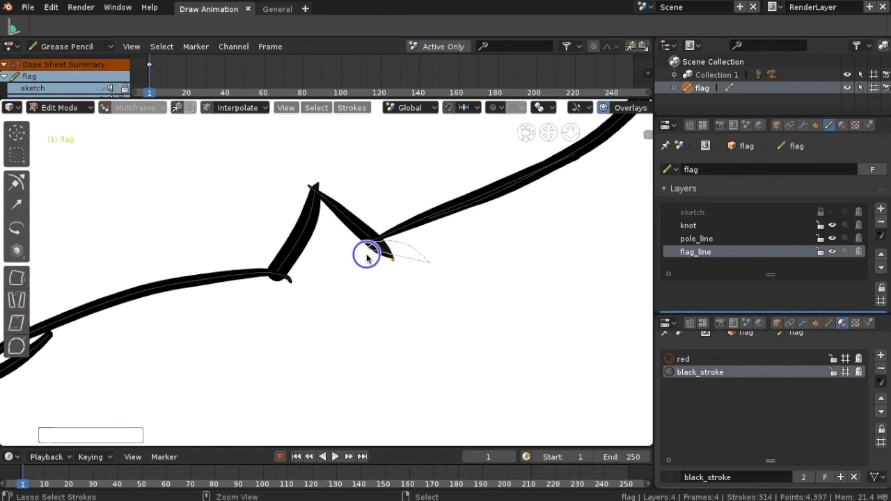
- Delete the selected stray points, then brush-select and delete the stray points near the kink
key(x)
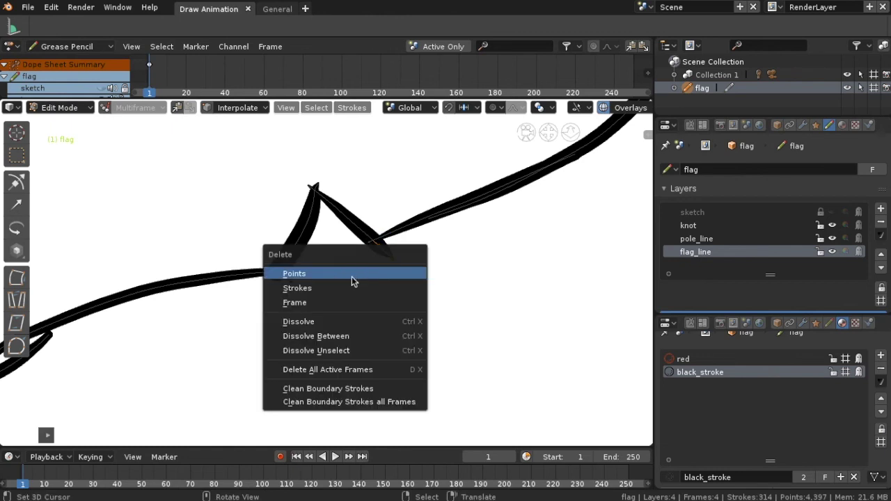
click(352, 277)
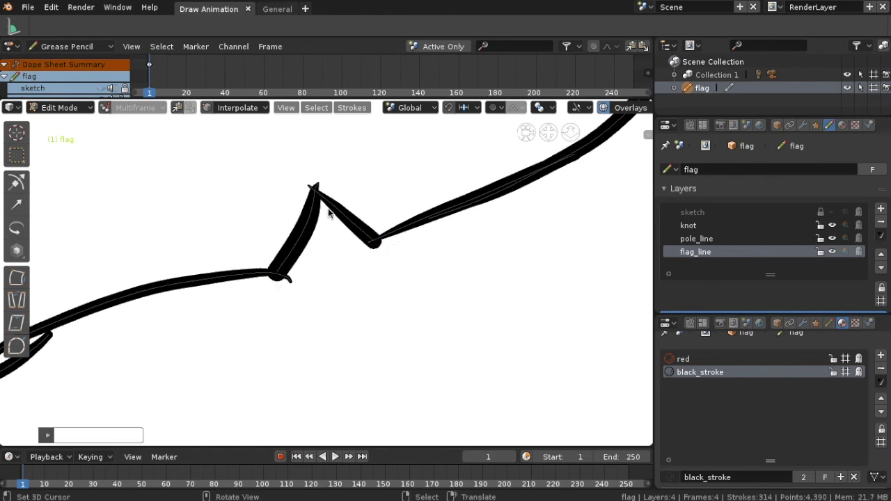
key(c)
click(278, 272)
key(Escape)
key(x)
click(321, 299)
scroll(147, 343, up, 3)
scroll(321, 209, up, 1)
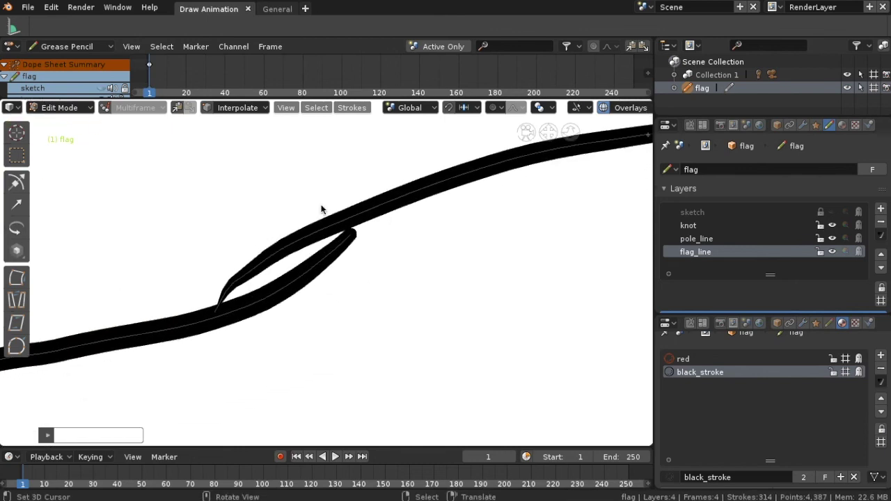
- Select and delete the upper part of the overlapping loop at the kink
key(c)
drag(298, 239, 238, 294)
key(Escape)
key(x)
click(209, 296)
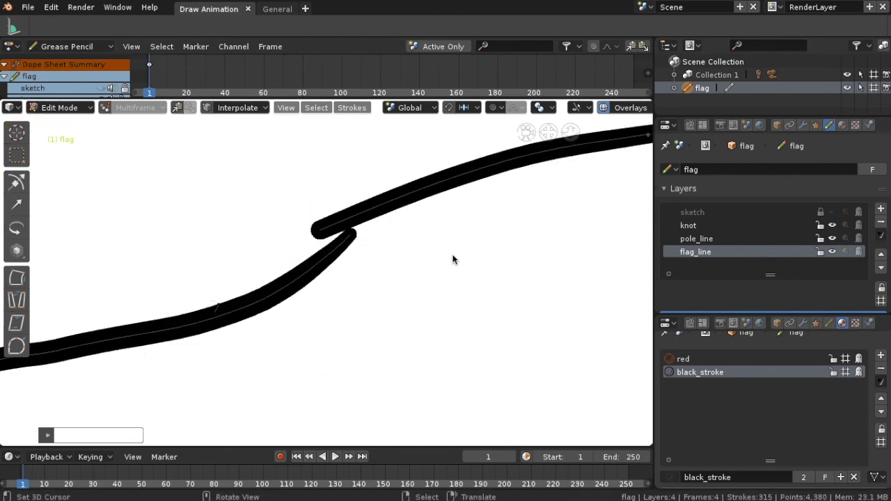
- Join the two stroke ends at the kink with Ctrl+J and delete the leftover point
ctrl+right_drag(453, 260, 366, 241)
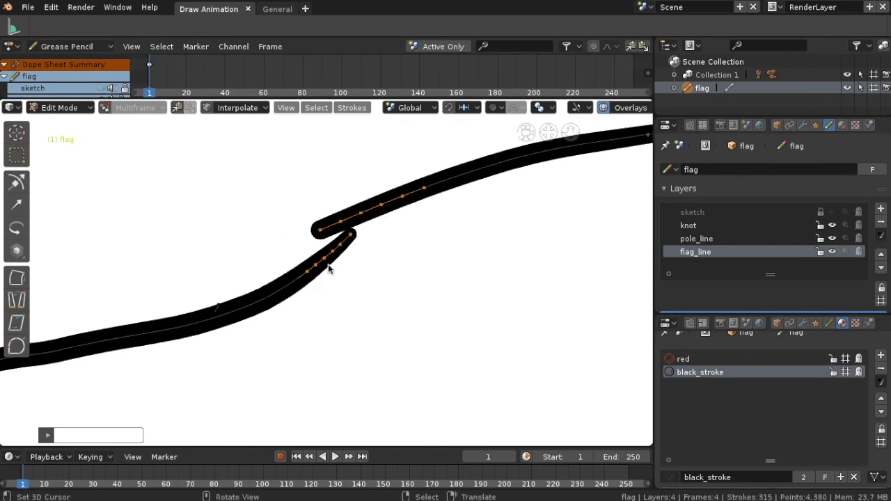
key(ctrl+j)
key(c)
click(319, 230)
key(x)
click(311, 232)
- Select the point at the kink and reframe the view to show the pole and lower knot
key(c)
click(384, 207)
key(Escape)
scroll(337, 274, down, 5)
scroll(336, 274, up, 2)
scroll(81, 269, up, 3)
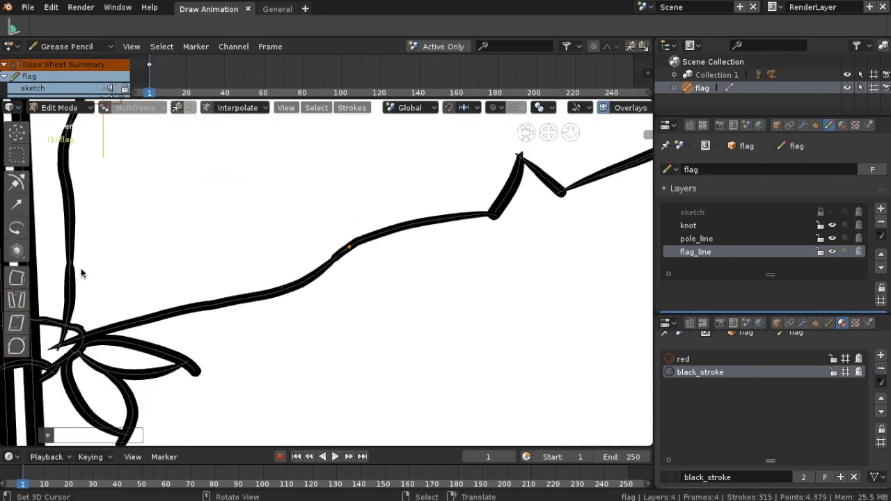
mouse_move(86, 268)
shift+middle_down()
mouse_move(346, 220)
mouse_move(319, 214)
mouse_move(315, 229)
mouse_move(387, 286)
mouse_move(355, 294)
mouse_move(344, 279)
shift+middle_up()
scroll(344, 280, down, 3)
scroll(599, 246, up, 2)
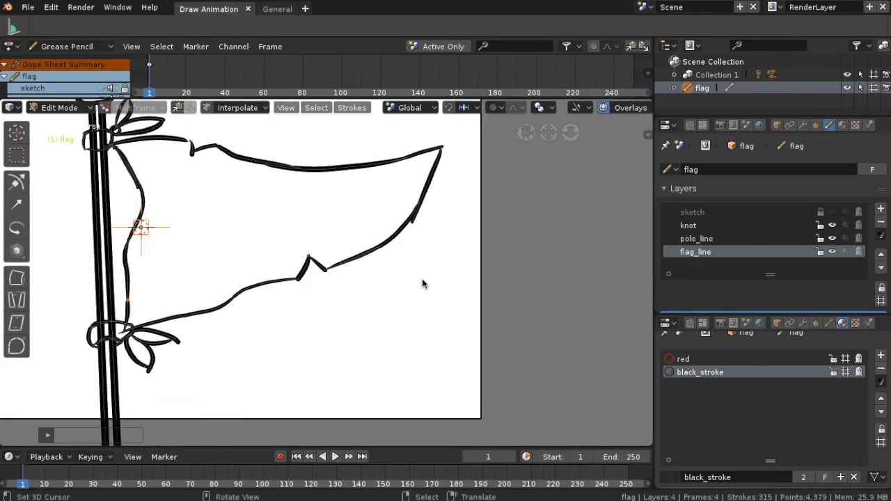
scroll(418, 286, up, 5)
- Delete two stray end points from the flag's right edge
key(x)
key(Escape)
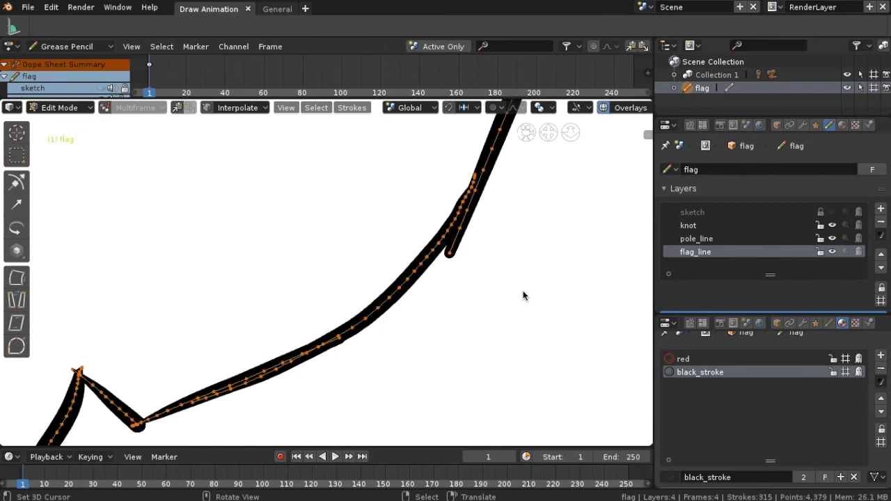
key(x)
click(476, 275)
scroll(474, 276, down, 1)
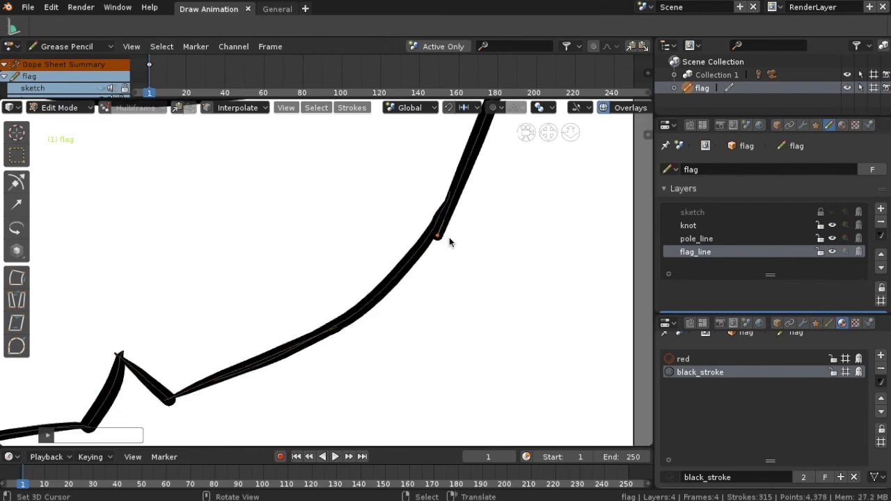
key(x)
click(461, 248)
- Nudge the flag outline's top-right corner point into place
scroll(450, 224, down, 3)
scroll(435, 265, up, 5)
drag(429, 254, 431, 252)
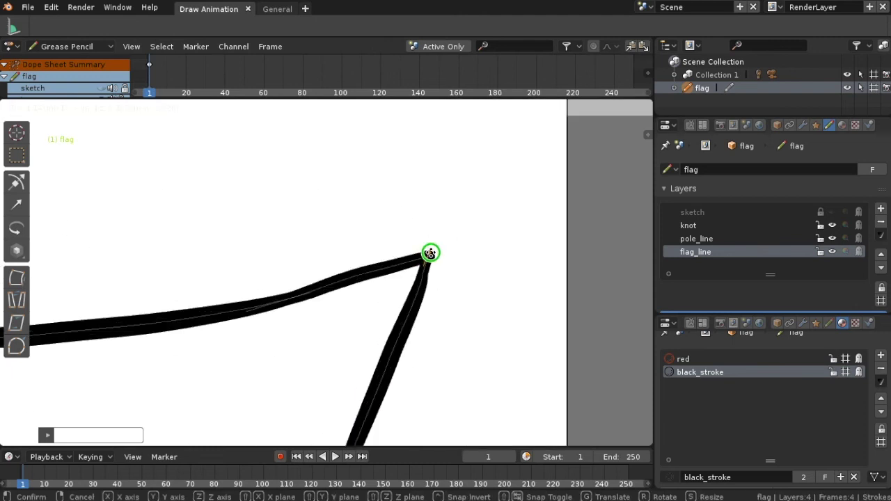
scroll(177, 281, down, 1)
scroll(258, 247, down, 3)
scroll(300, 260, up, 5)
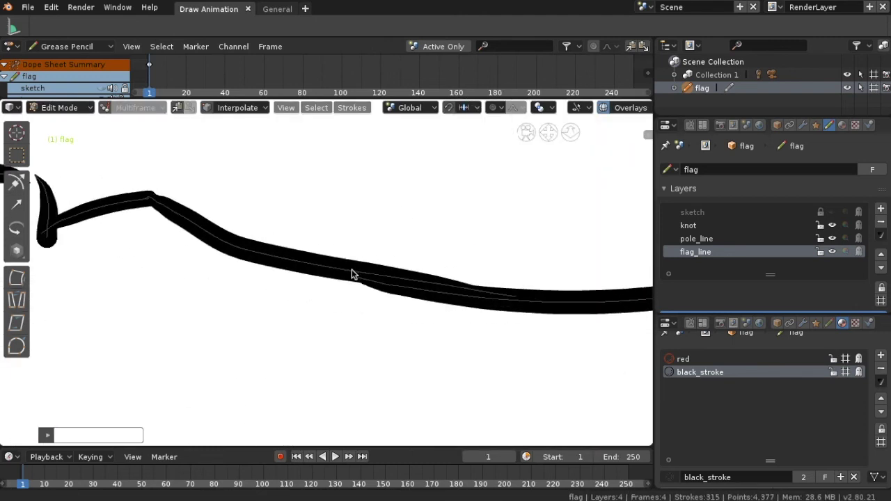
scroll(352, 272, down, 3)
scroll(121, 224, up, 3)
- Move the hook's top point into its correct position
mouse_move(165, 229)
mouse_down()
mouse_move(166, 207)
mouse_move(169, 225)
mouse_up()
scroll(245, 244, down, 3)
scroll(135, 320, up, 3)
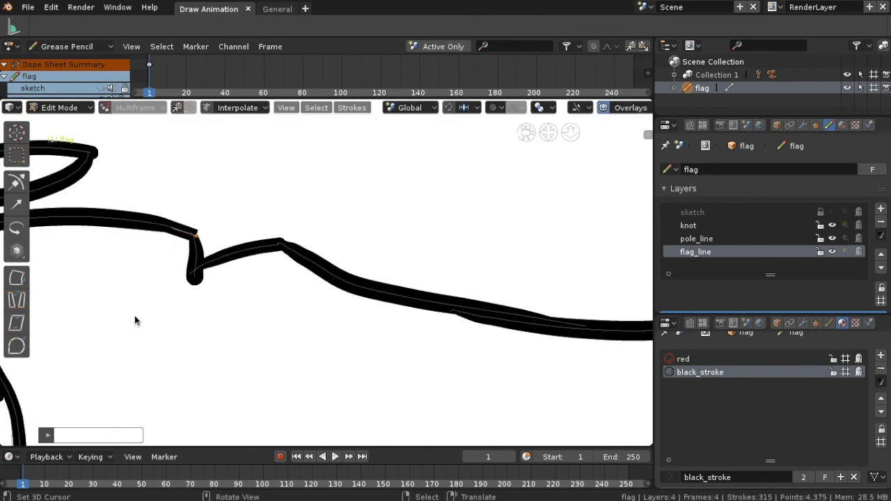
scroll(134, 320, down, 3)
scroll(207, 298, up, 5)
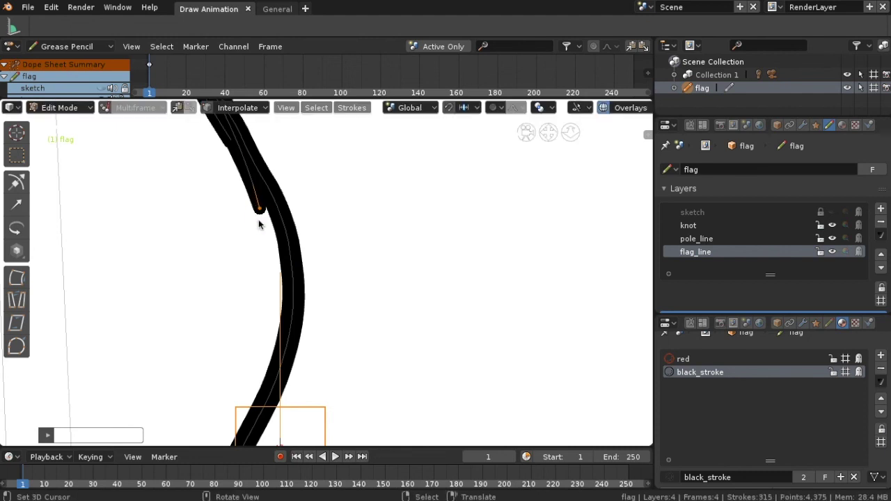
scroll(259, 224, down, 4)
scroll(275, 224, up, 3)
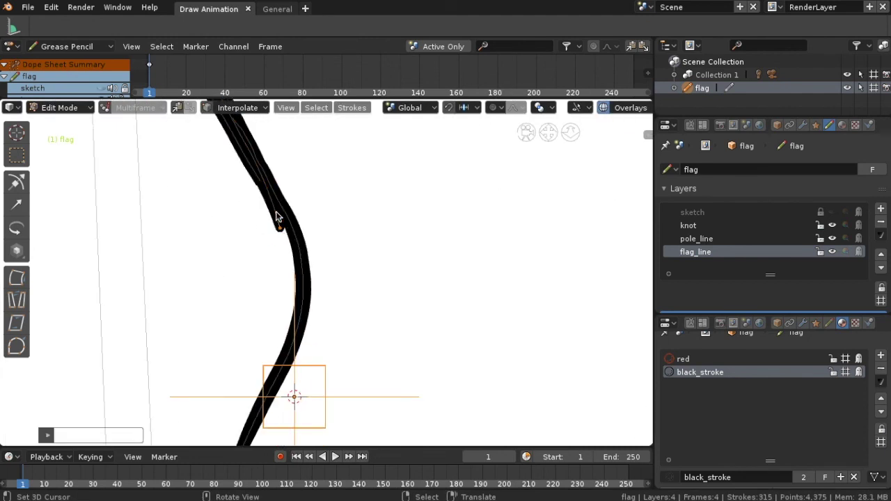
- Delete the stray points along the pole-side edge and zoom to check the outline
click(262, 174)
key(x)
click(257, 207)
scroll(319, 218, down, 3)
scroll(375, 274, down, 1)
scroll(299, 156, up, 4)
scroll(234, 365, up, 2)
scroll(318, 354, down, 3)
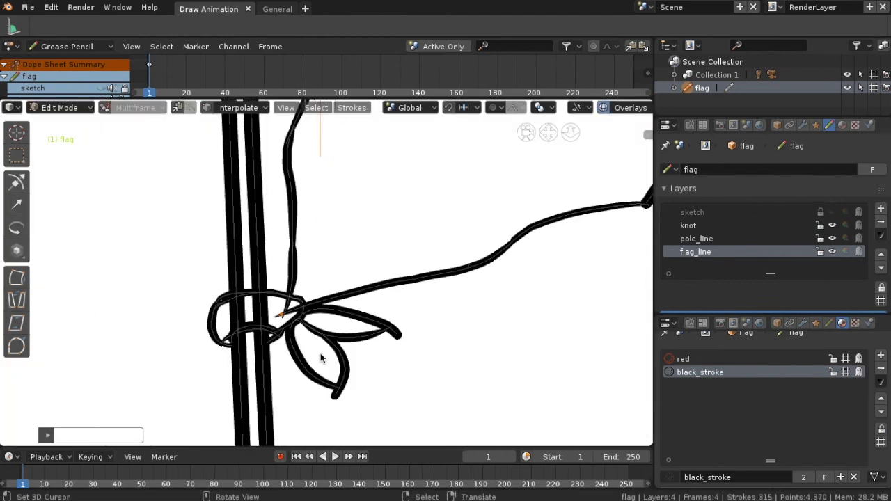
scroll(404, 324, down, 3)
scroll(394, 295, down, 1)
scroll(393, 293, up, 1)
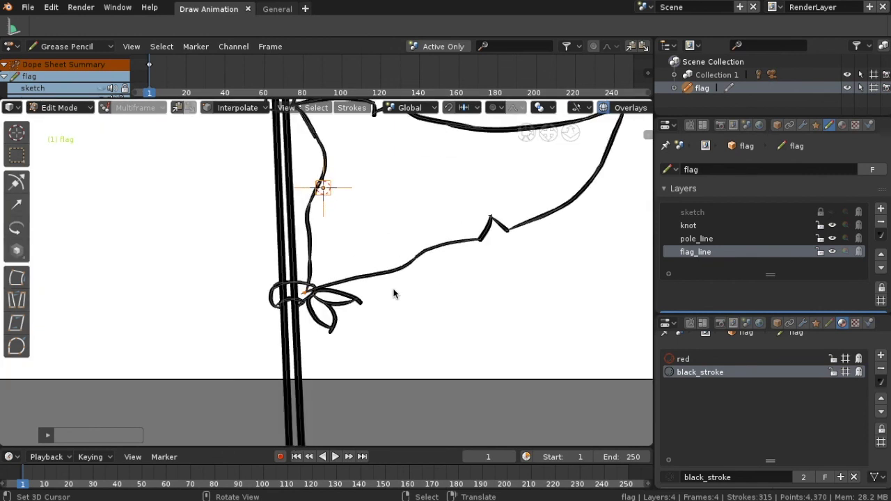
scroll(383, 293, down, 2)
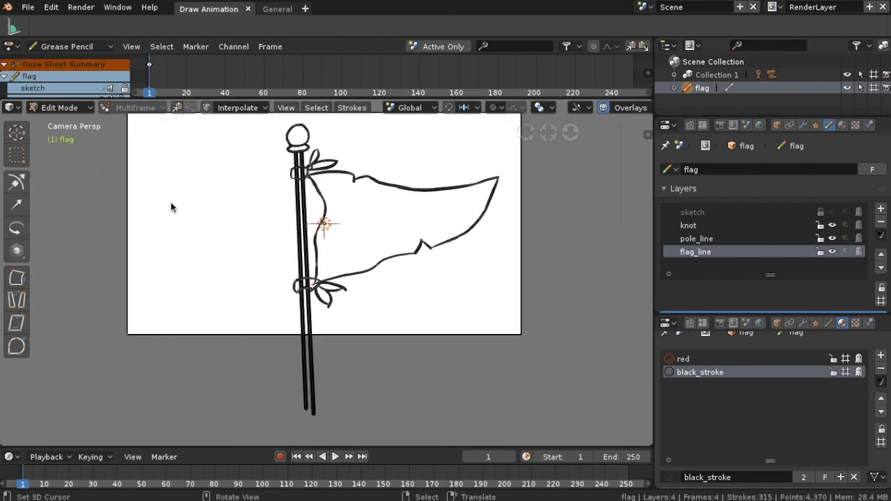
- Return from Edit Mode to Object Mode and frame the finished black-inked flag, pole and knots
click(90, 109)
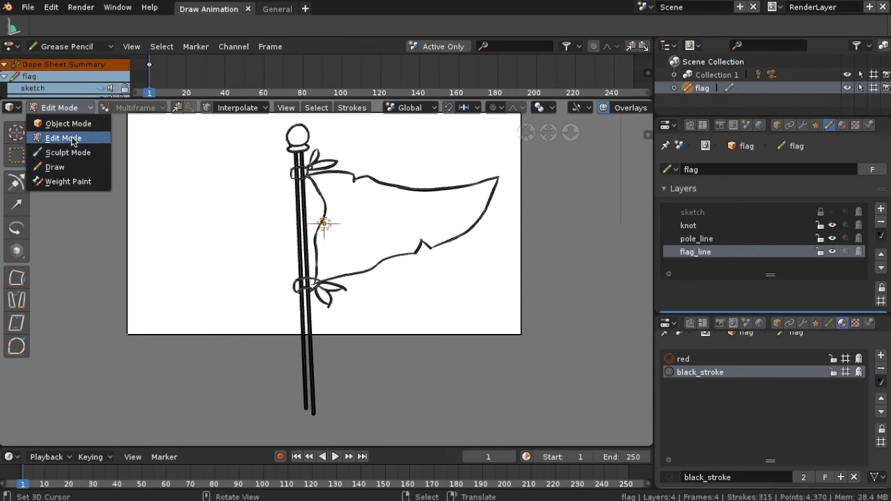
click(67, 123)
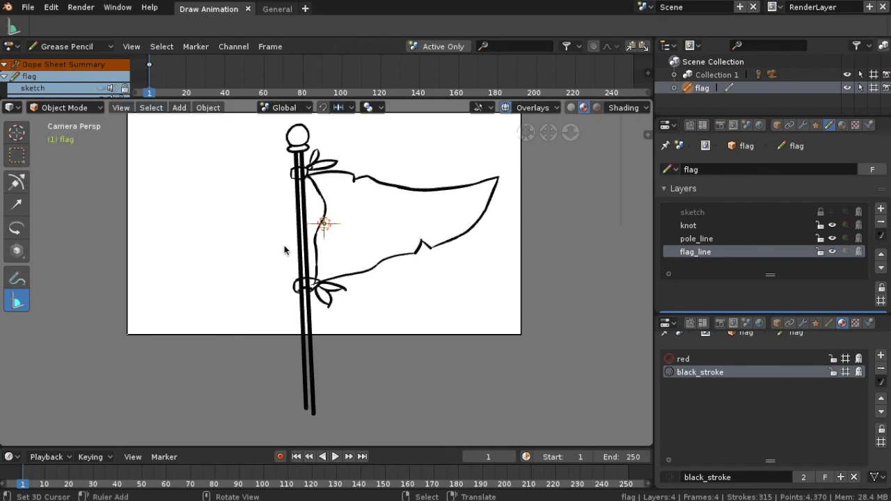
scroll(368, 305, down, 3)
scroll(368, 305, up, 1)
scroll(362, 301, up, 3)
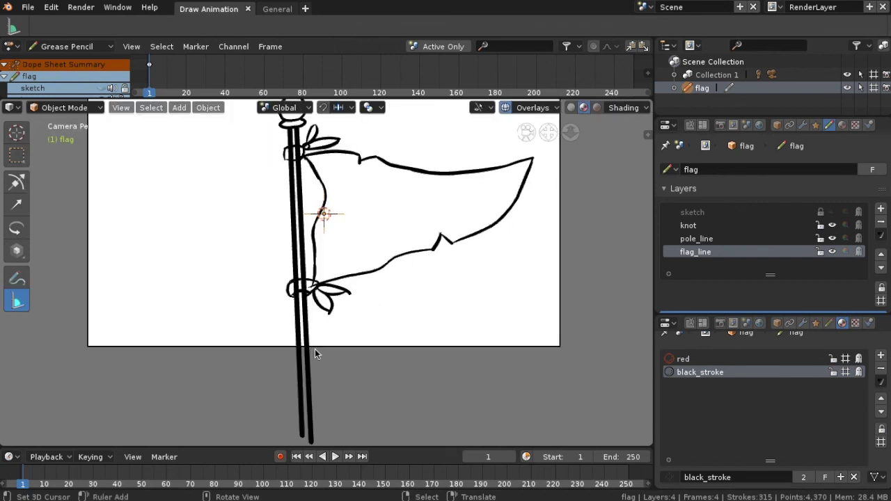
shift+middle_drag(315, 354, 335, 416)
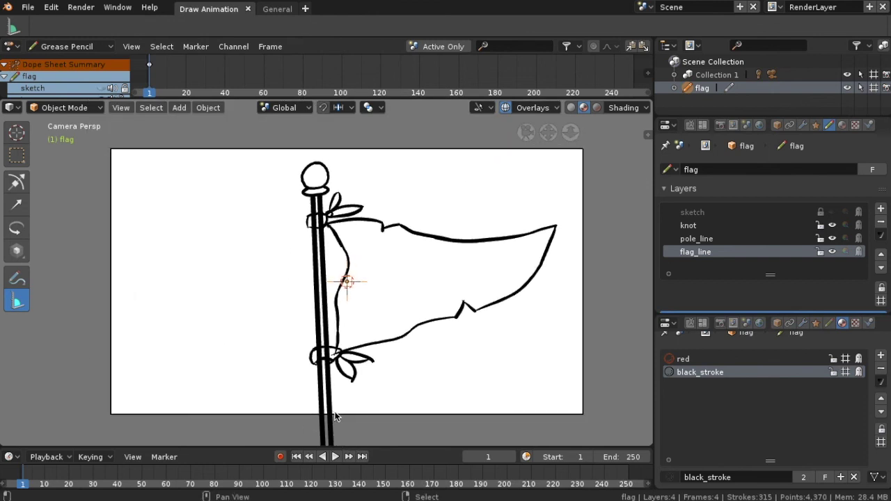
scroll(353, 395, up, 1)
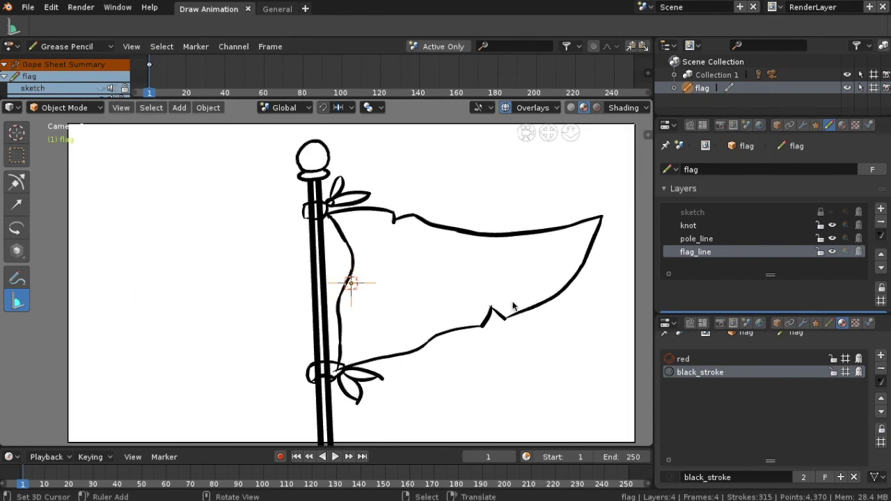
shift+middle_drag(489, 318, 498, 225)
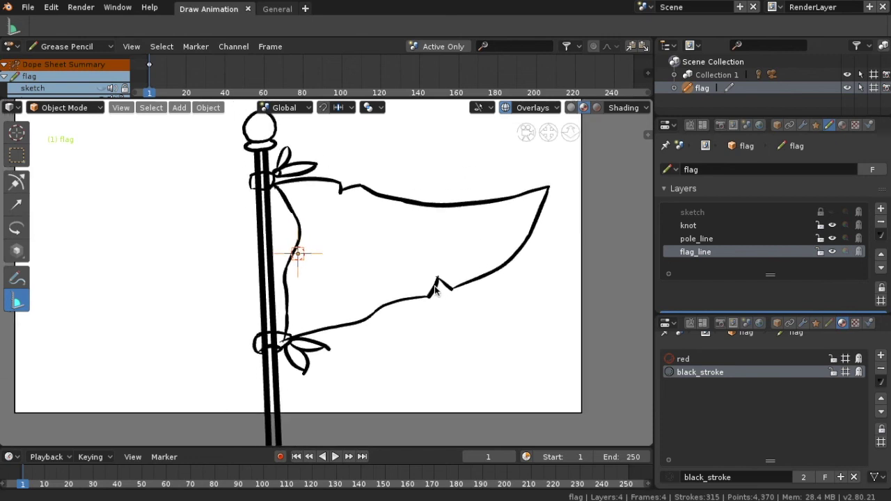